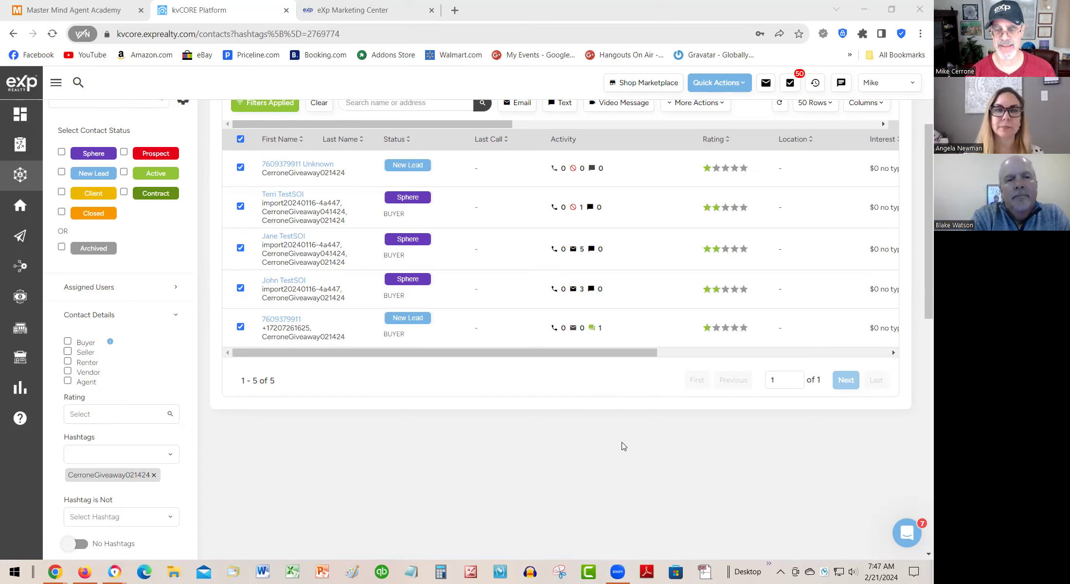
Step: Close the filter options, revisit the contact list from the dashboard, and clear the applied contact filter
scroll(584, 518, "up", 3)
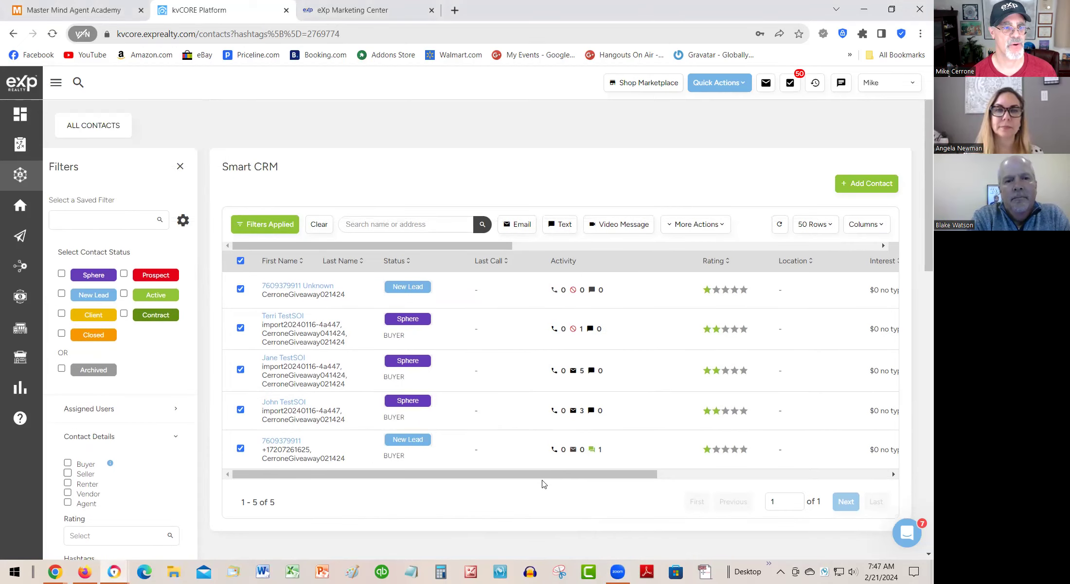
left_click(180, 167)
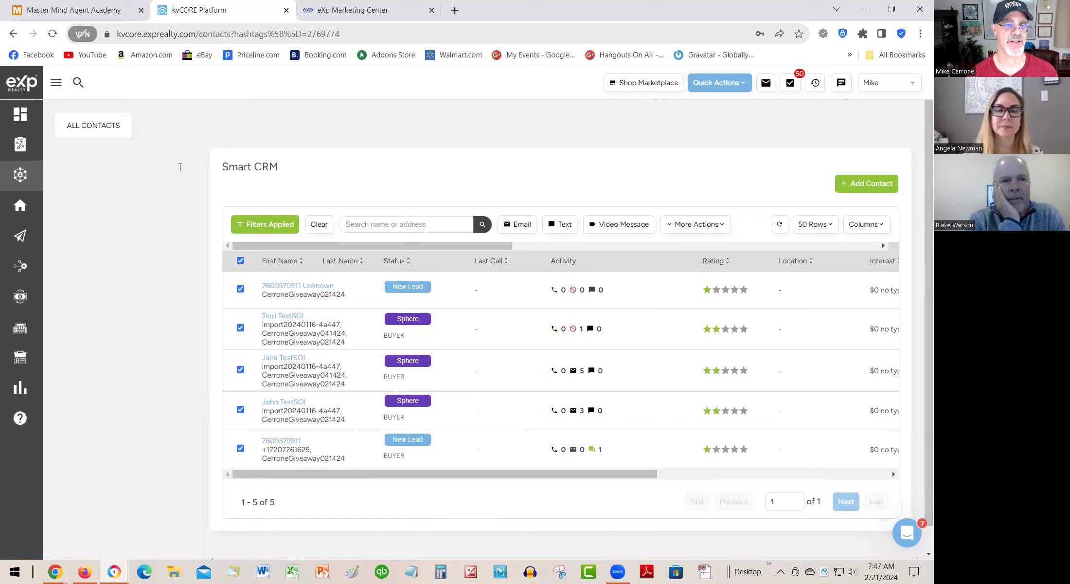
left_click(45, 179)
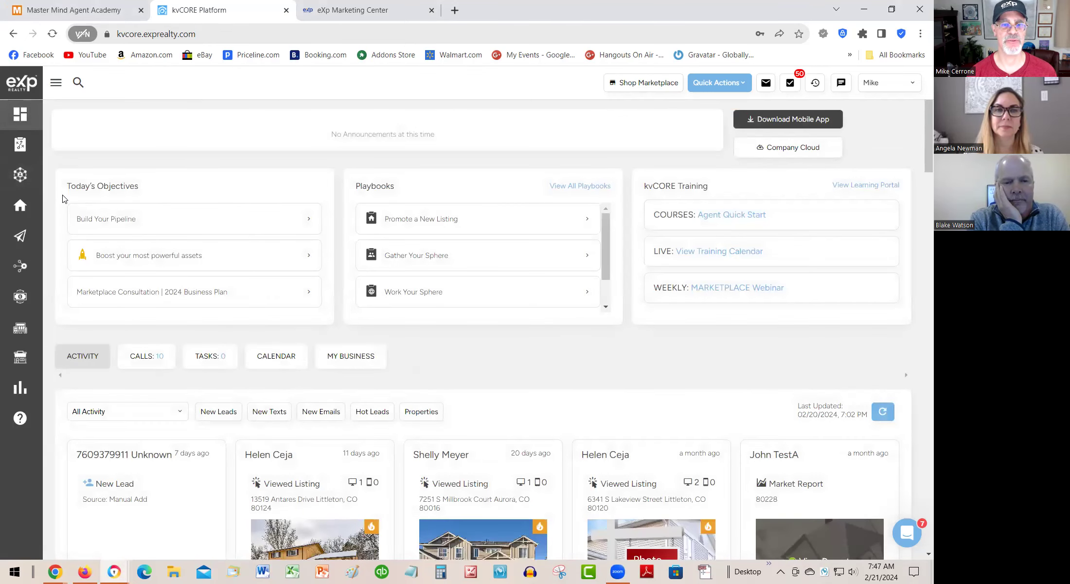
mouse_move(23, 180)
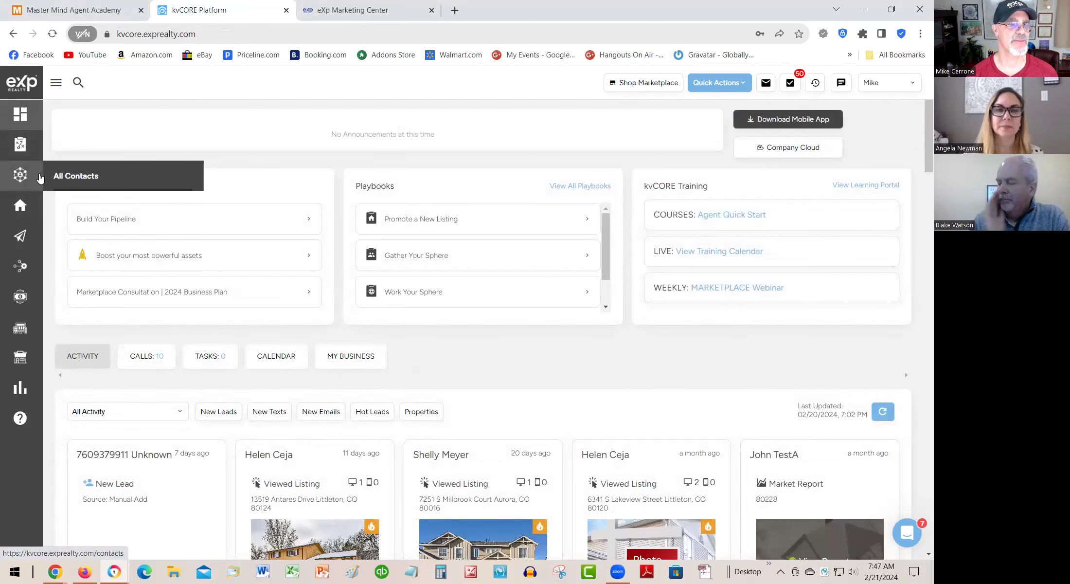
left_click(78, 178)
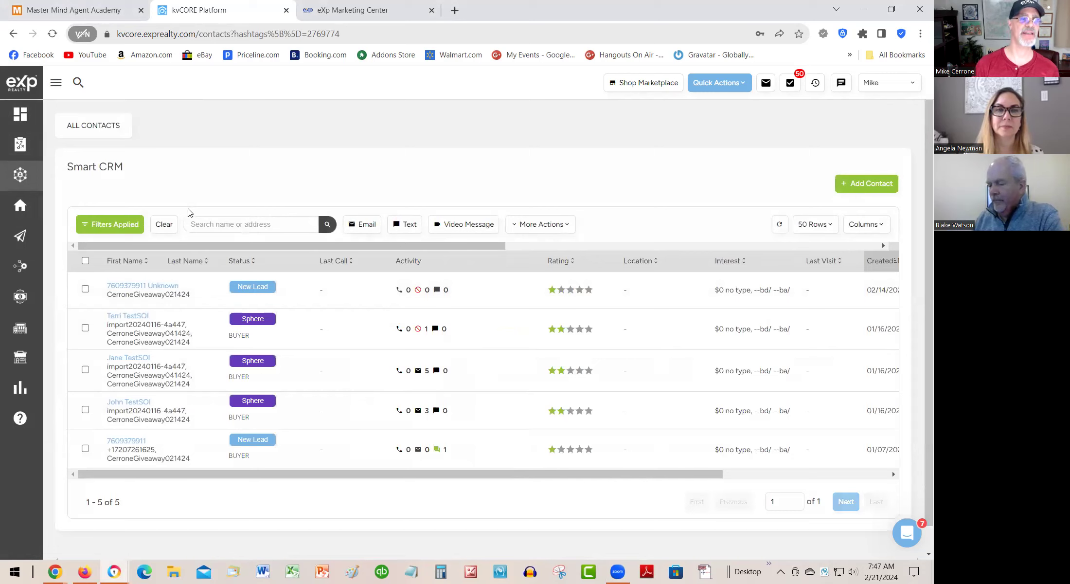
left_click(163, 224)
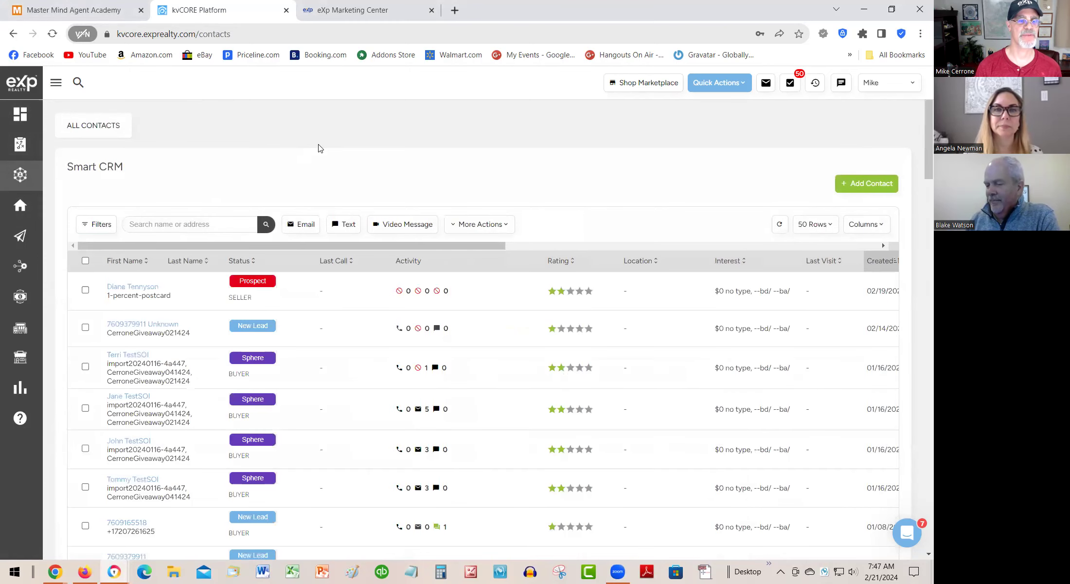
Step: Filter the contacts by the hashtag CerroneGiveaway021424 under Contact Details and apply the filter
left_click(97, 224)
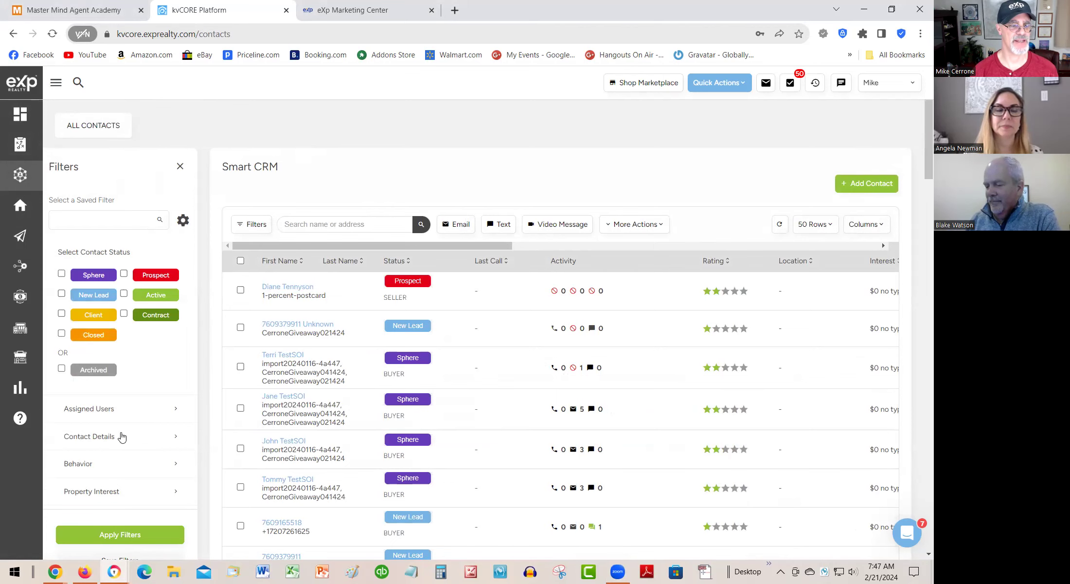
left_click(122, 437)
scroll(132, 411, "down", 3)
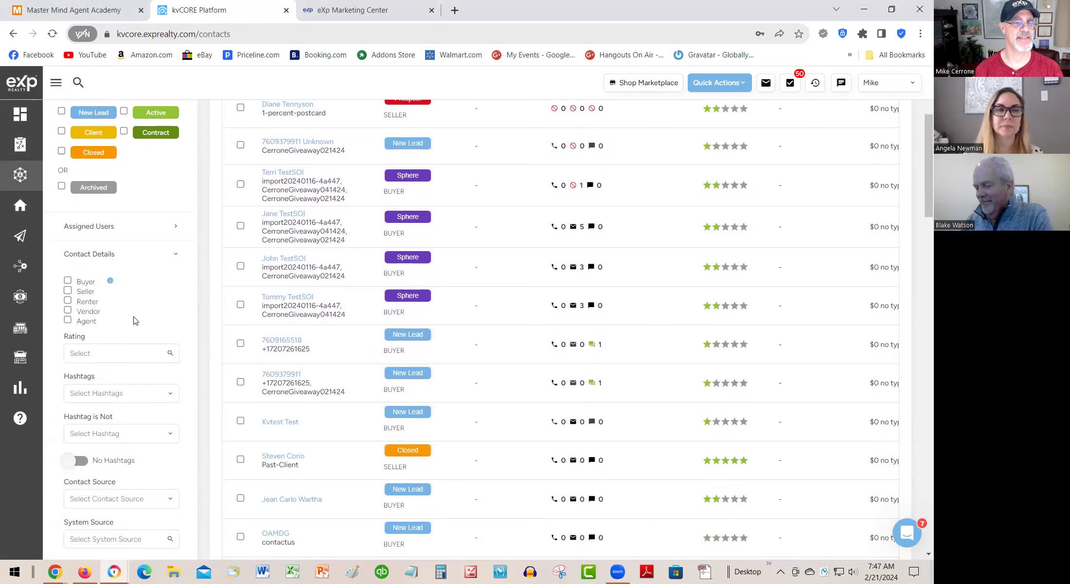
scroll(125, 350, "down", 1)
left_click(102, 331)
type("cerron")
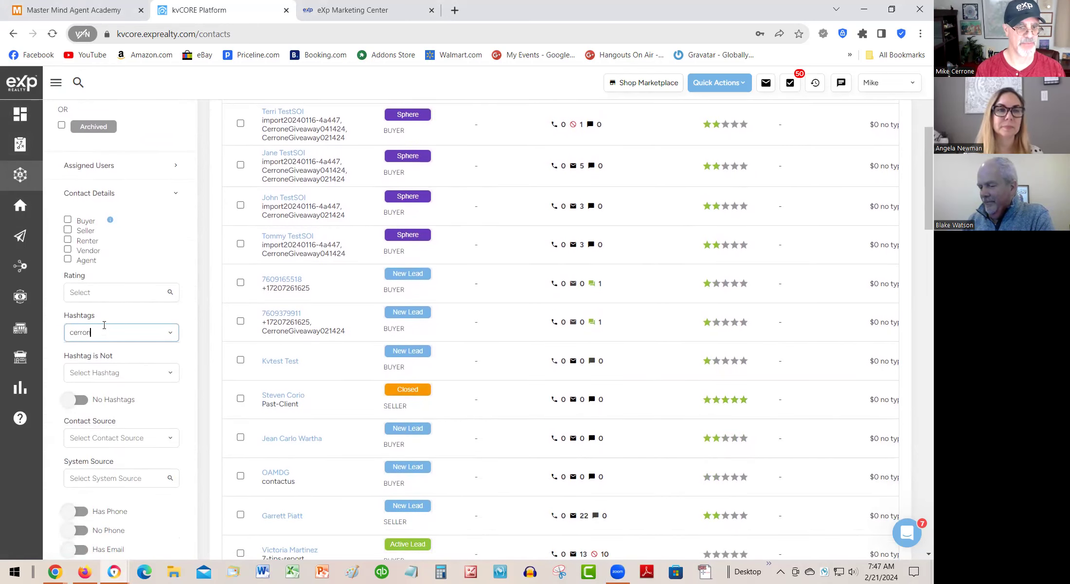
type("e")
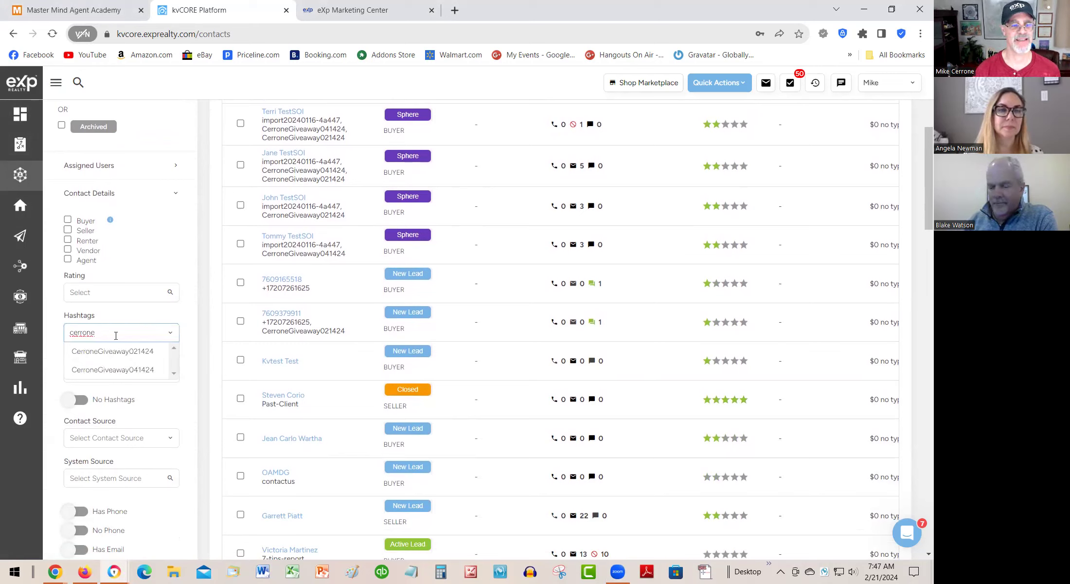
left_click(122, 351)
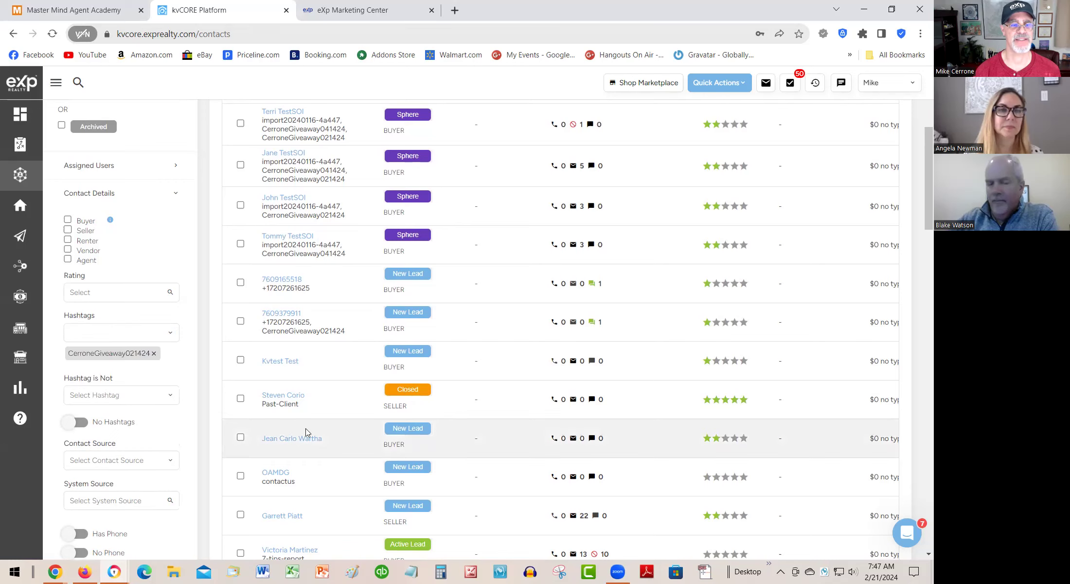
scroll(141, 413, "down", 6)
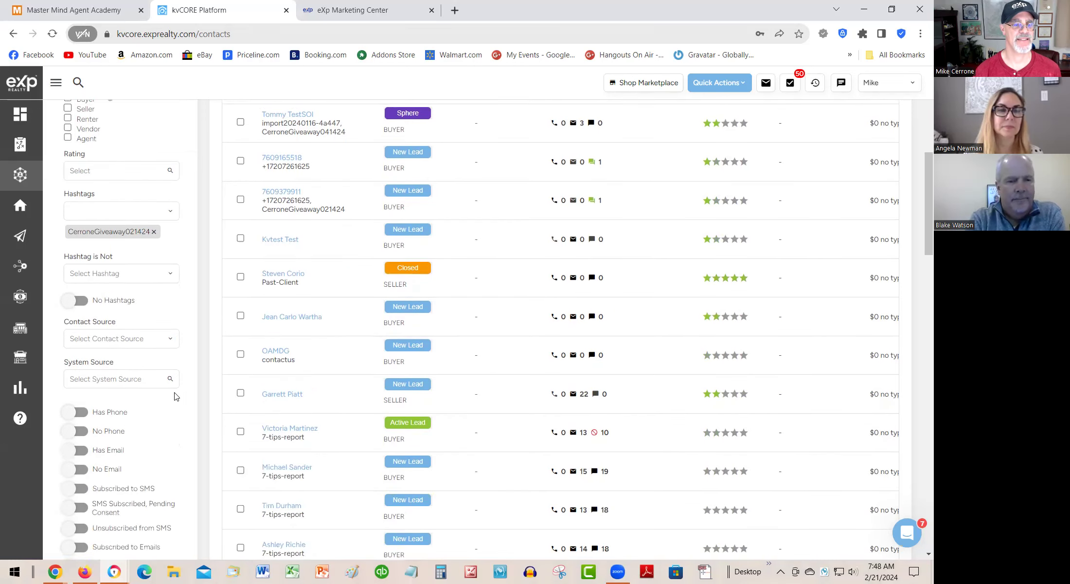
scroll(141, 412, "down", 10)
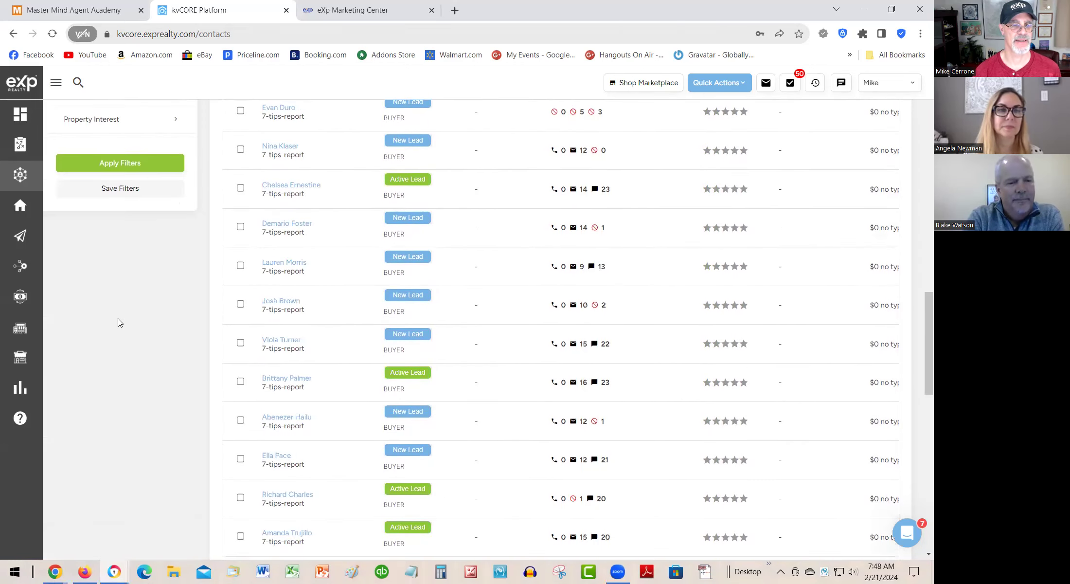
scroll(117, 319, "up", 3)
left_click(124, 283)
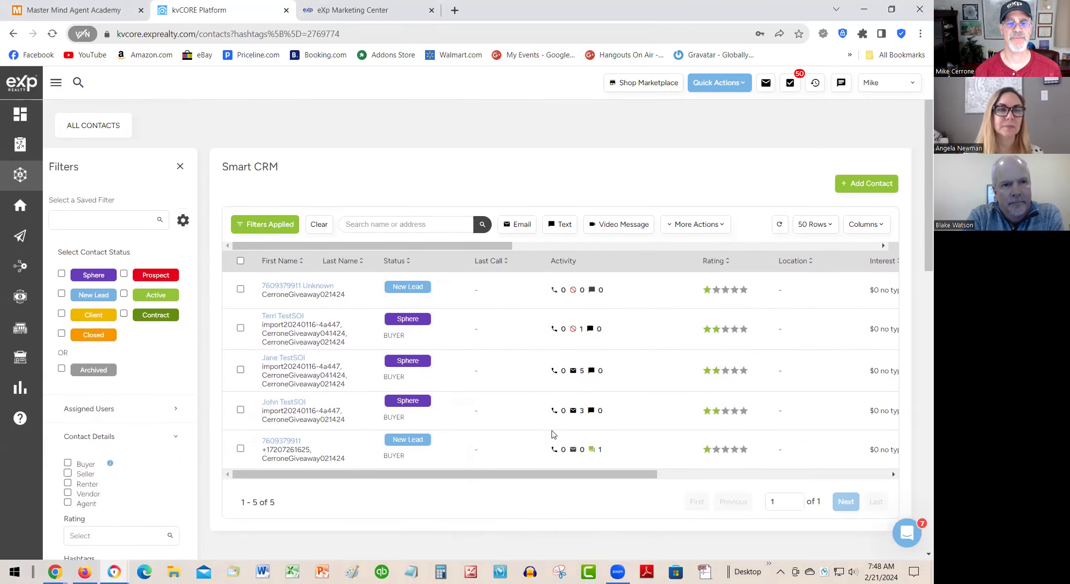
Step: Look over the filtered giveaway contacts and highlight the phone-number entry of the last contact in the list
scroll(549, 483, "down", 2)
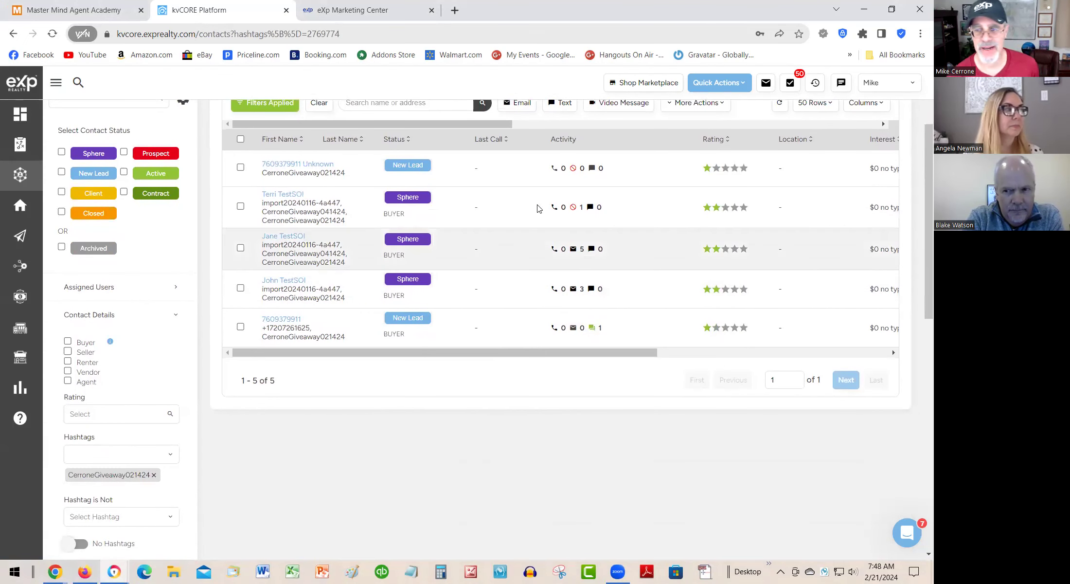
scroll(581, 551, "up", 3)
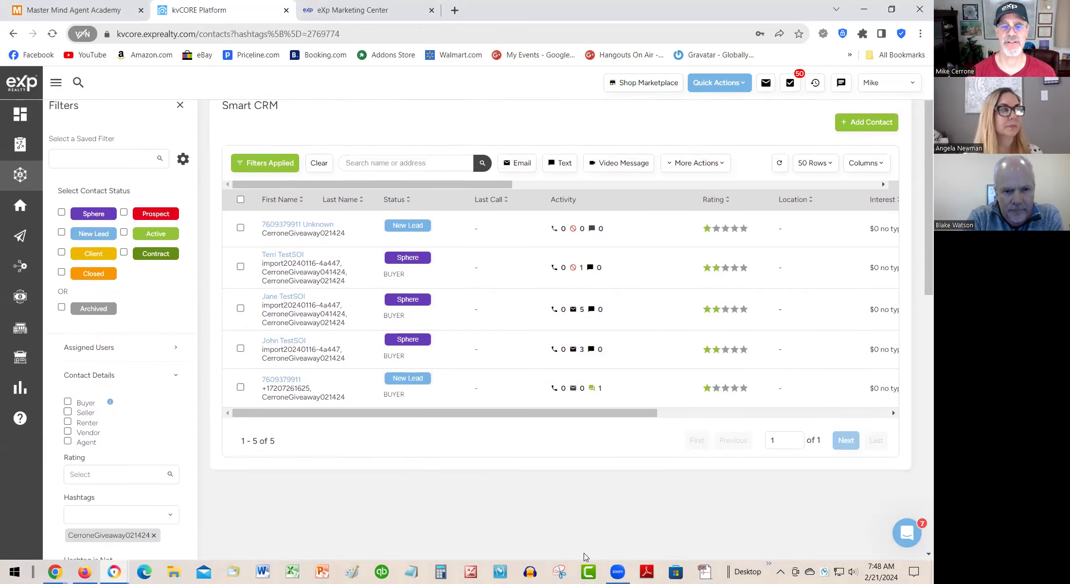
scroll(570, 528, "down", 1)
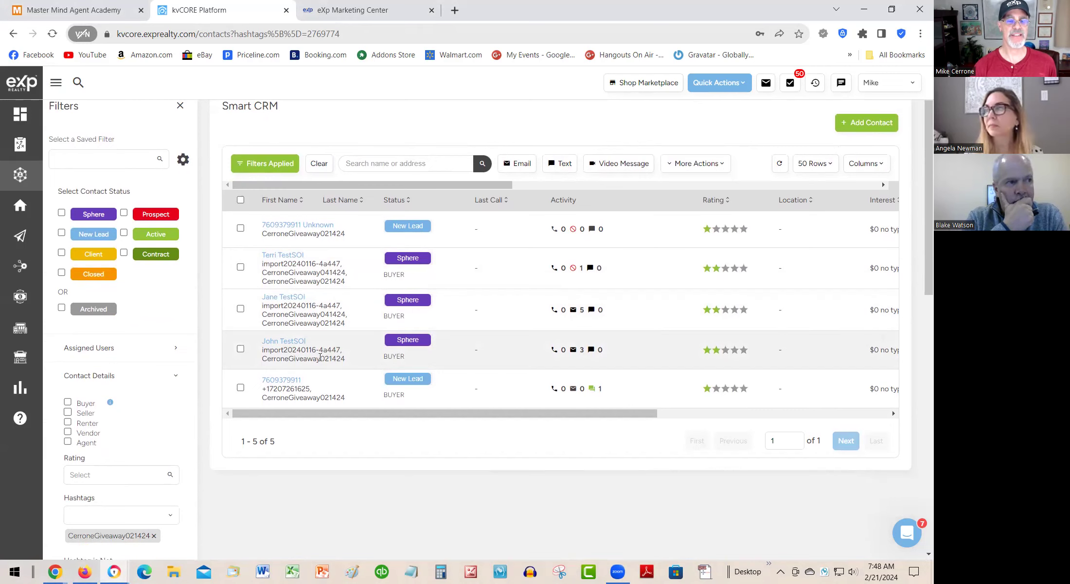
left_click_drag(307, 384, 256, 385)
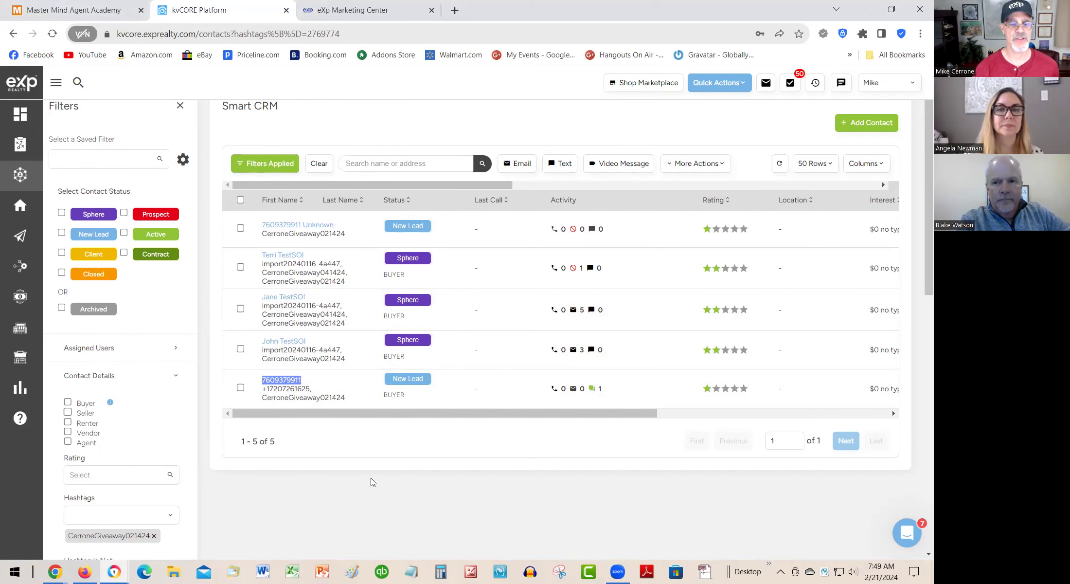
Step: Open the third contact's record, review its profile details, and close the record
left_click(296, 302)
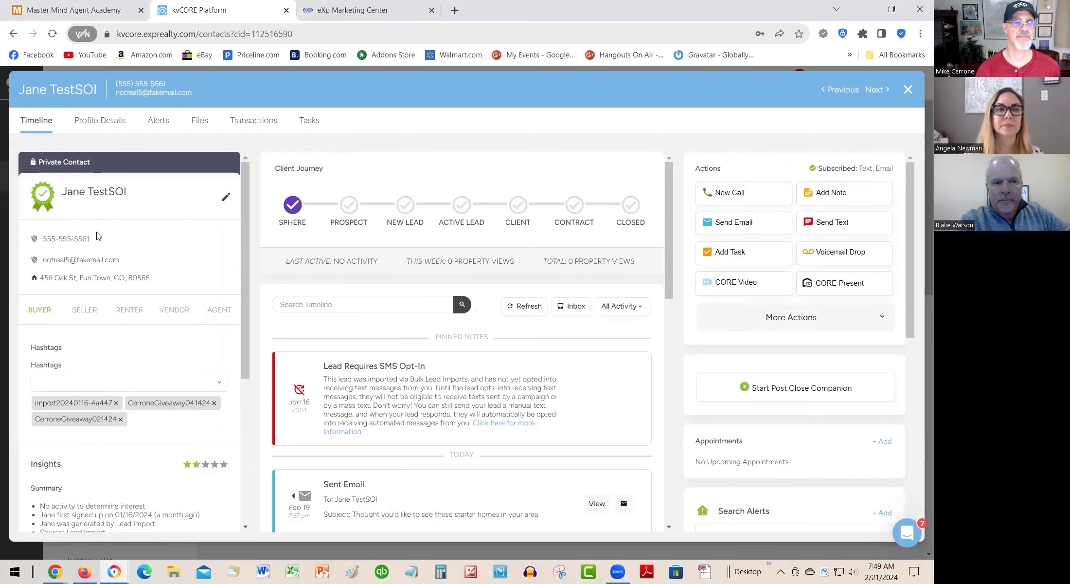
left_click(99, 121)
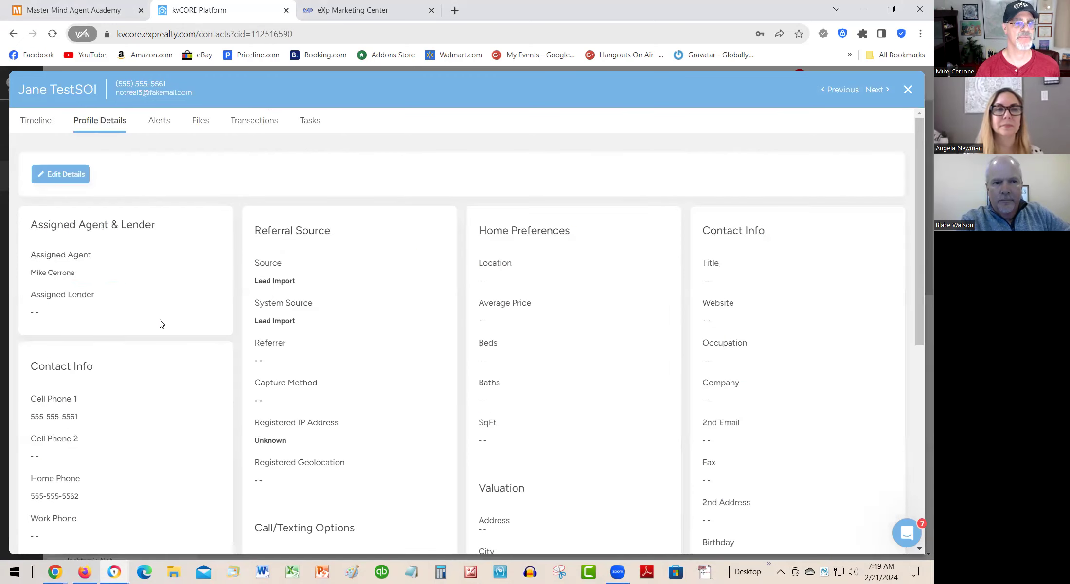
scroll(330, 378, "down", 3)
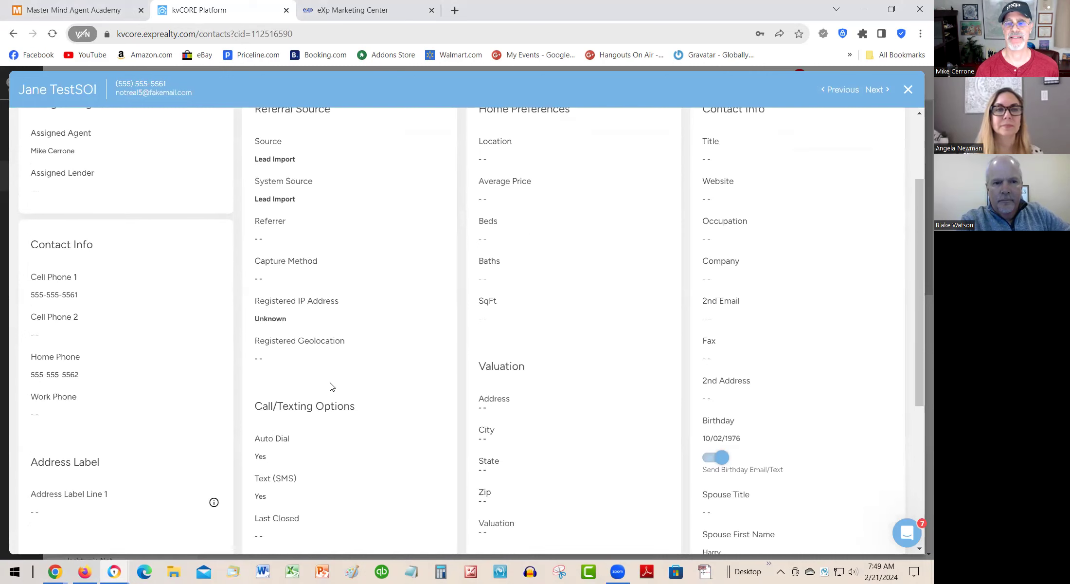
scroll(335, 387, "up", 3)
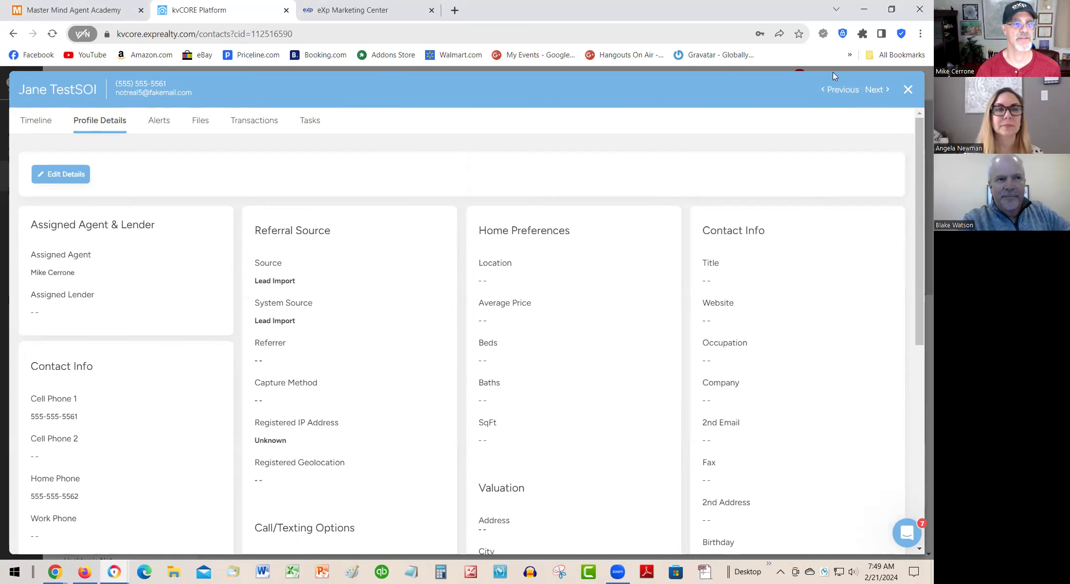
left_click(908, 89)
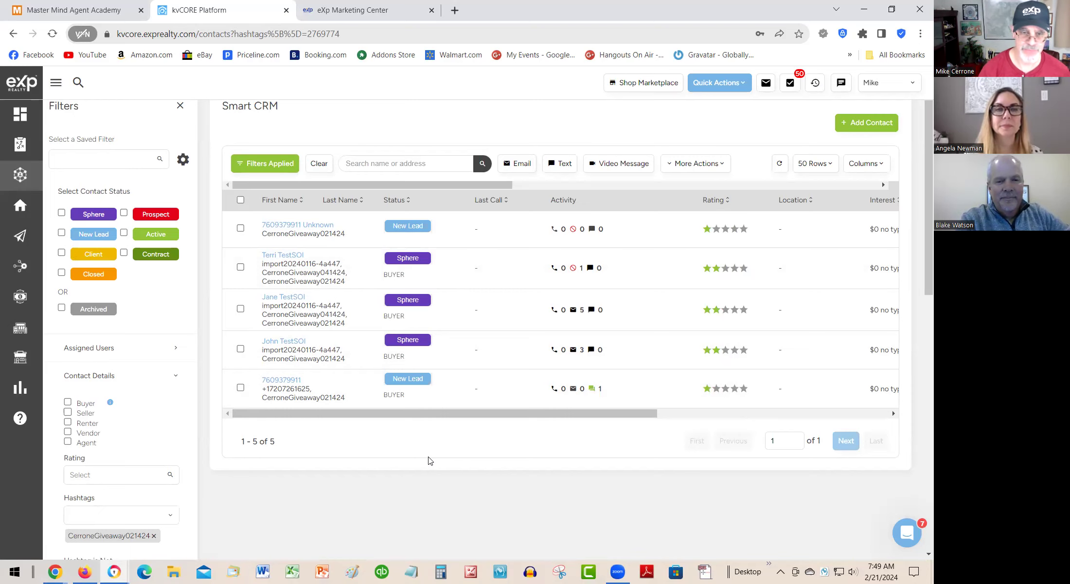
Step: Select the last contact in the filtered list and view the additional bulk actions available for it
scroll(436, 379, "down", 1)
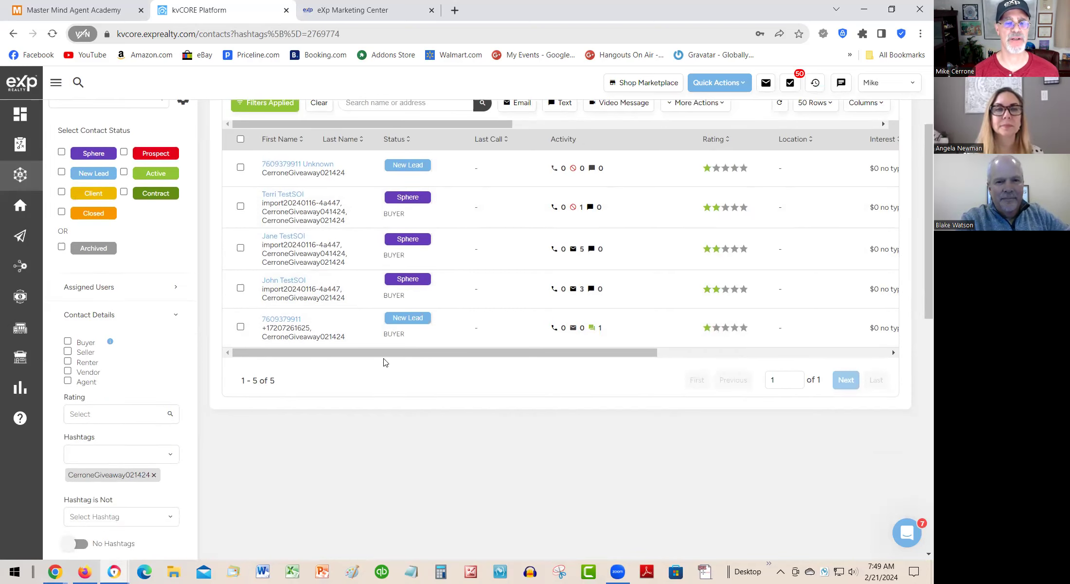
left_click(240, 325)
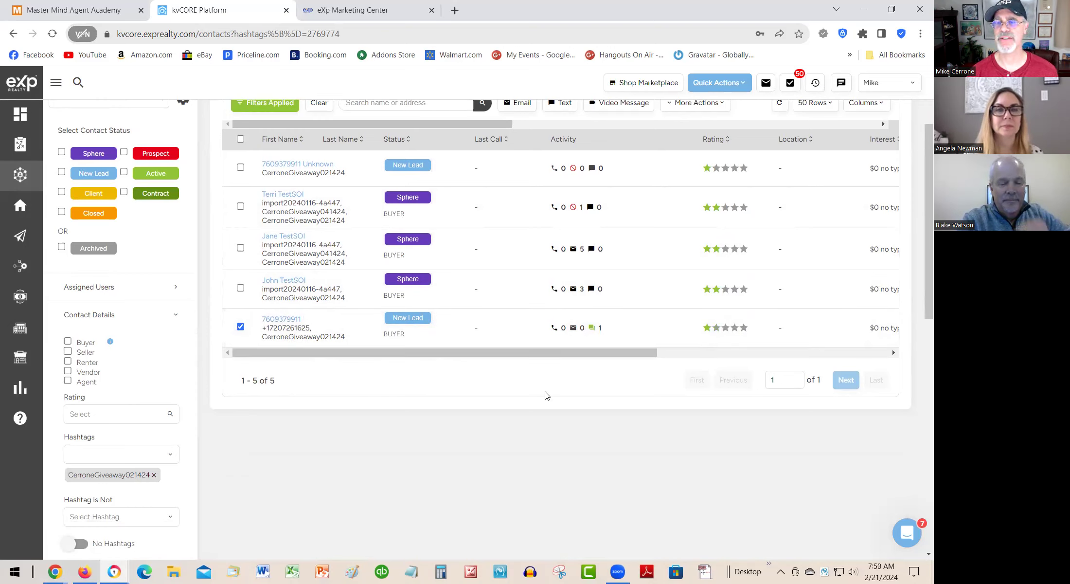
scroll(545, 391, "up", 2)
scroll(546, 392, "down", 1)
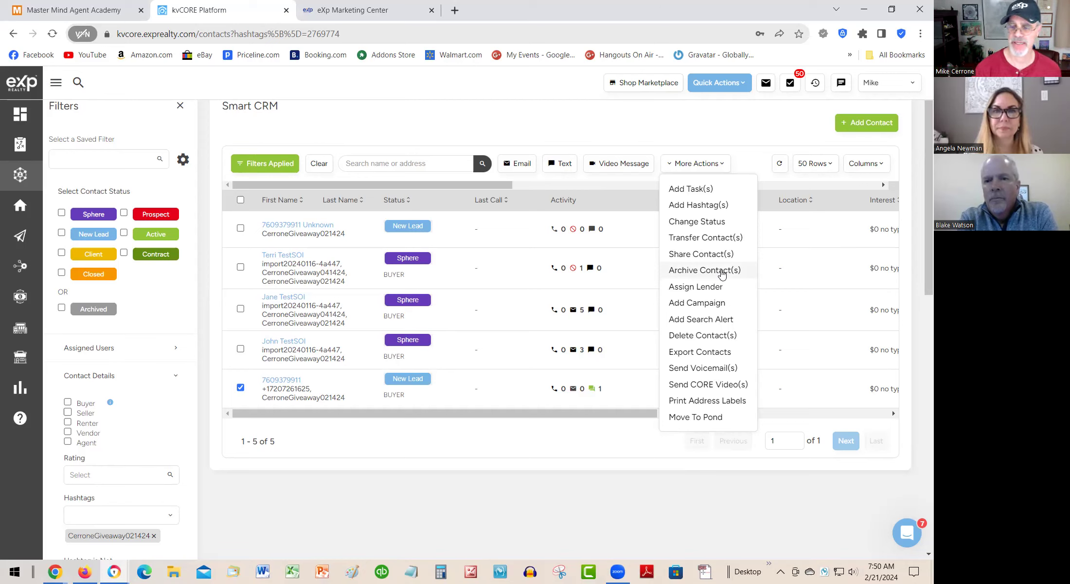
left_click(582, 523)
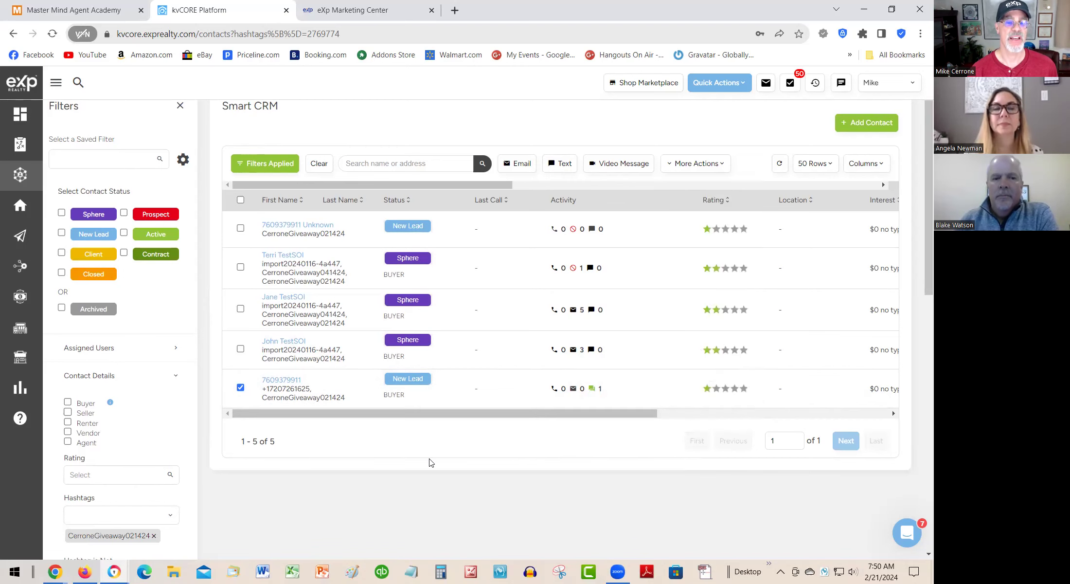
scroll(494, 525, "up", 1)
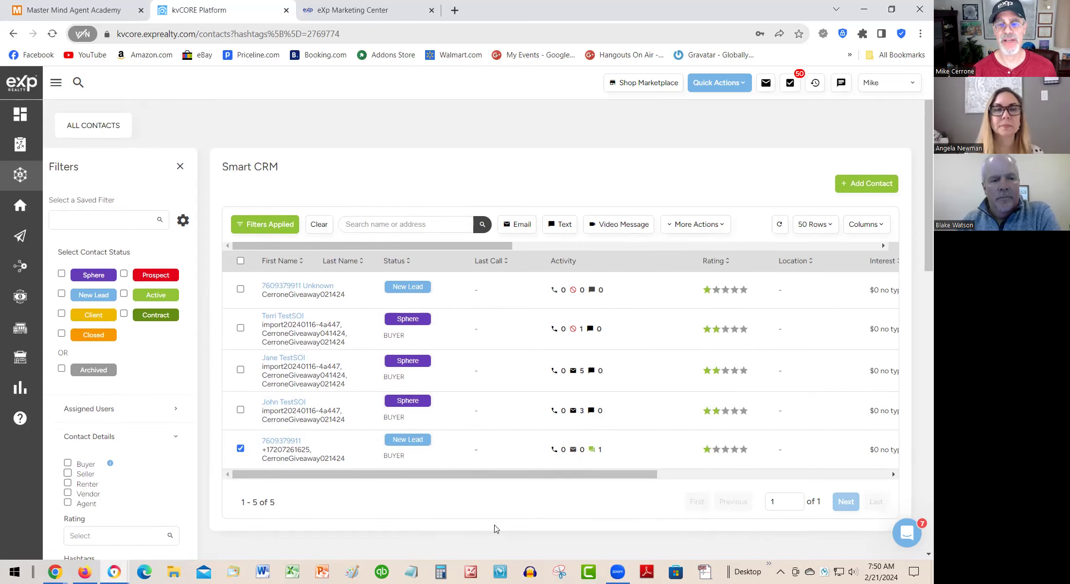
scroll(494, 524, "down", 1)
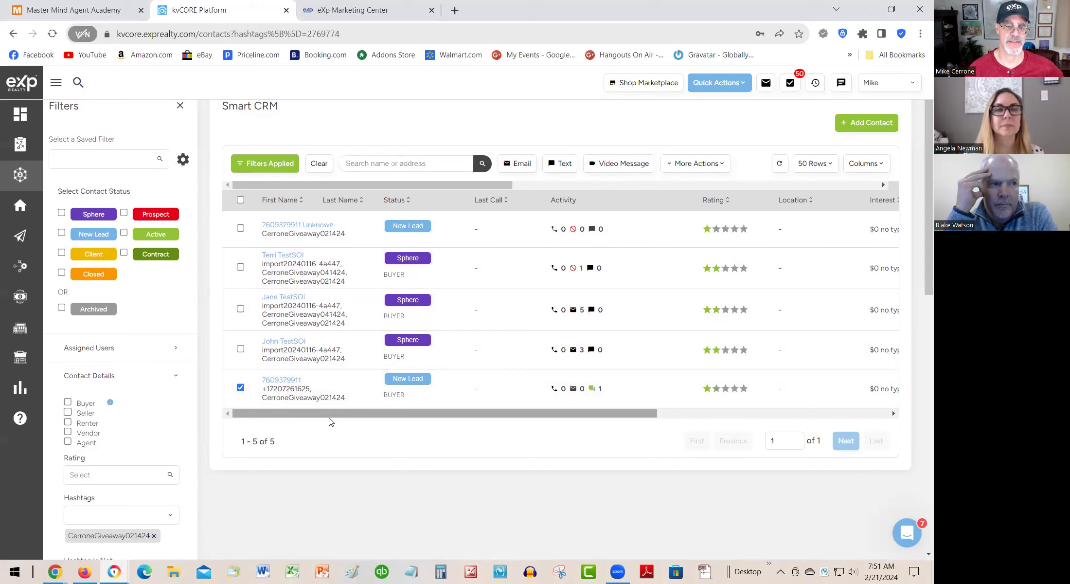
Step: Check the Owned By column for the last contact, highlight its value, and return to the first columns
left_click_drag(336, 413, 778, 434)
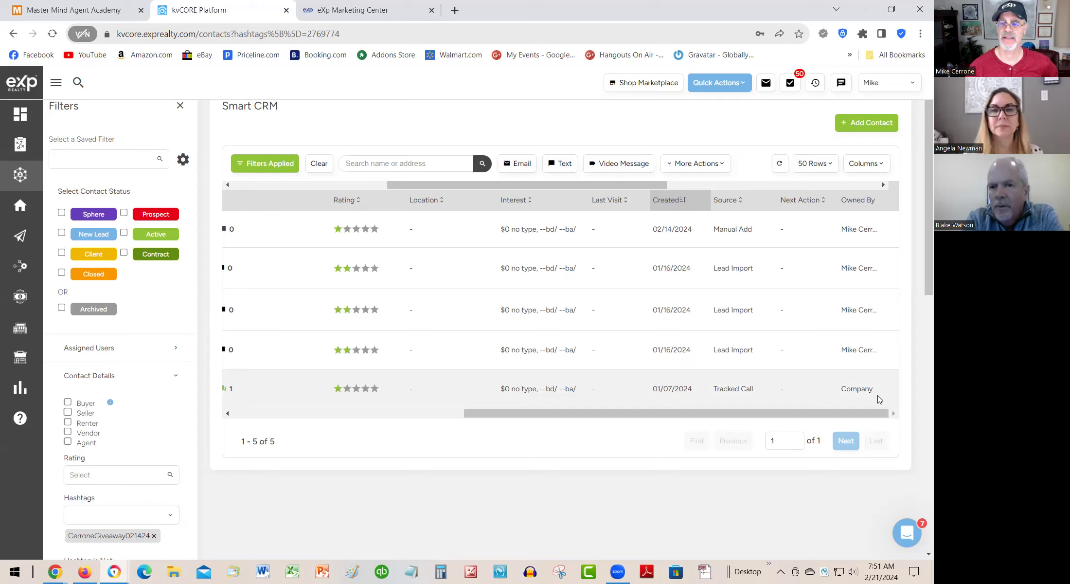
left_click_drag(880, 389, 839, 388)
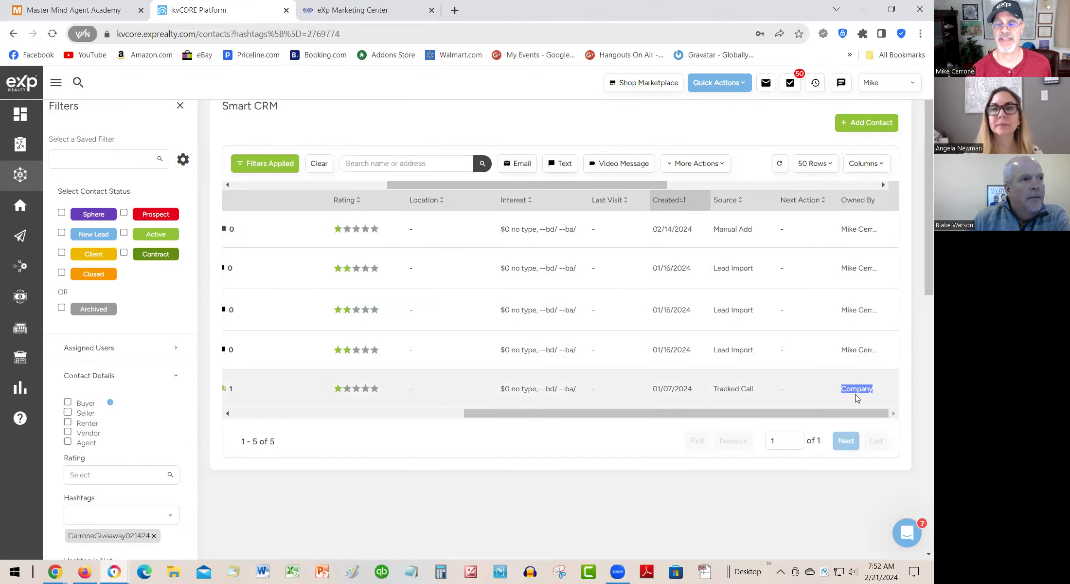
left_click_drag(831, 412, 863, 403)
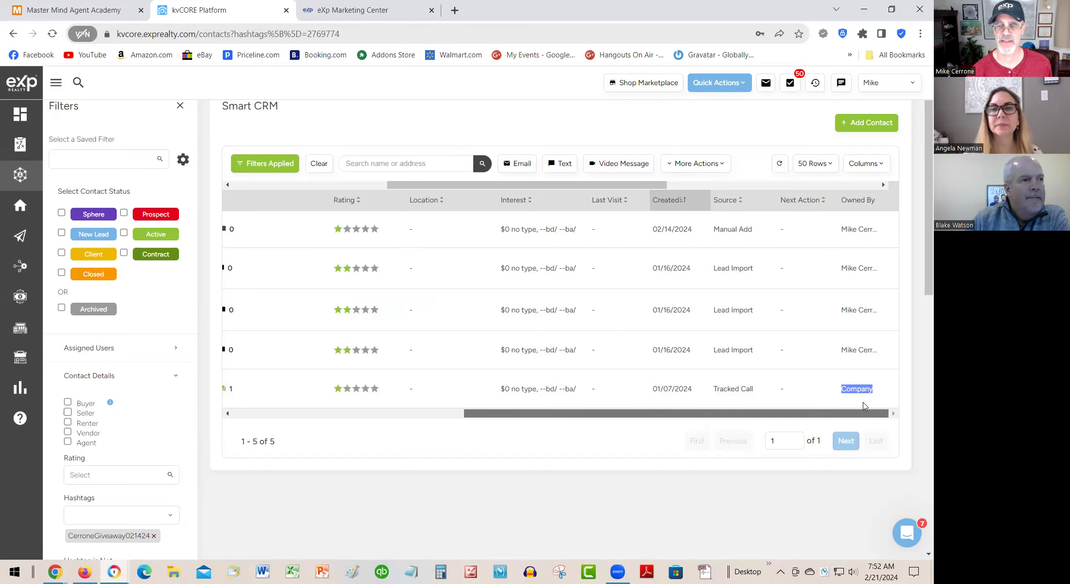
left_click(635, 511)
left_click_drag(709, 410, 479, 410)
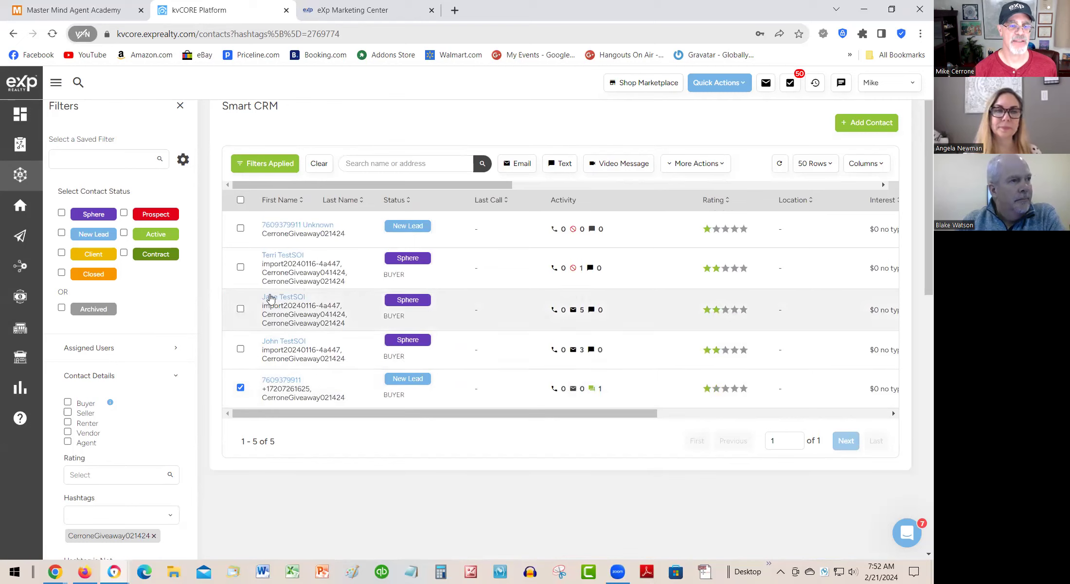
Step: Add the three contacts with Sphere status to the selection in the filtered list
left_click(240, 267)
left_click(241, 310)
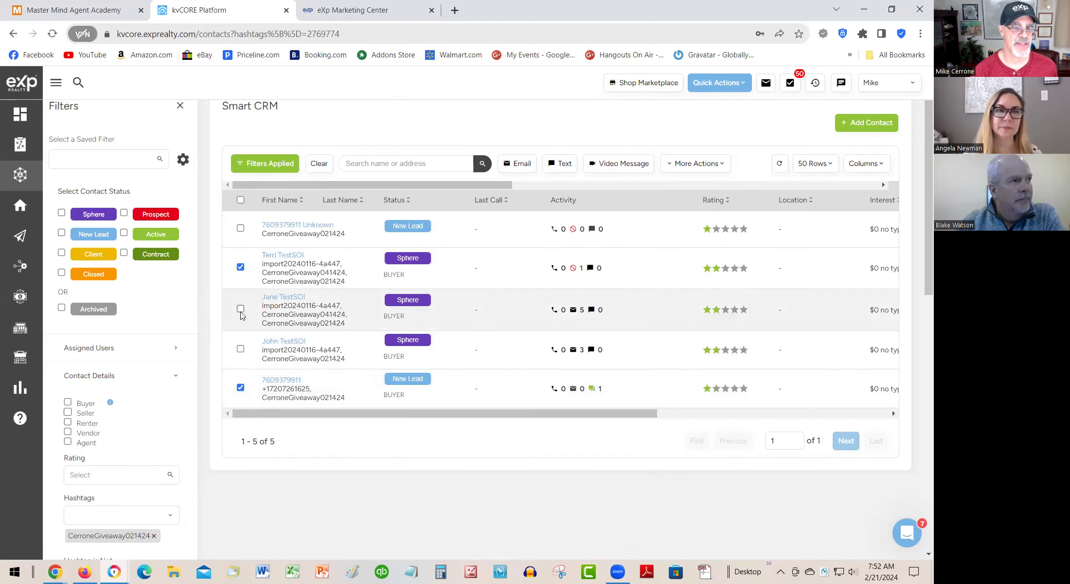
left_click(240, 348)
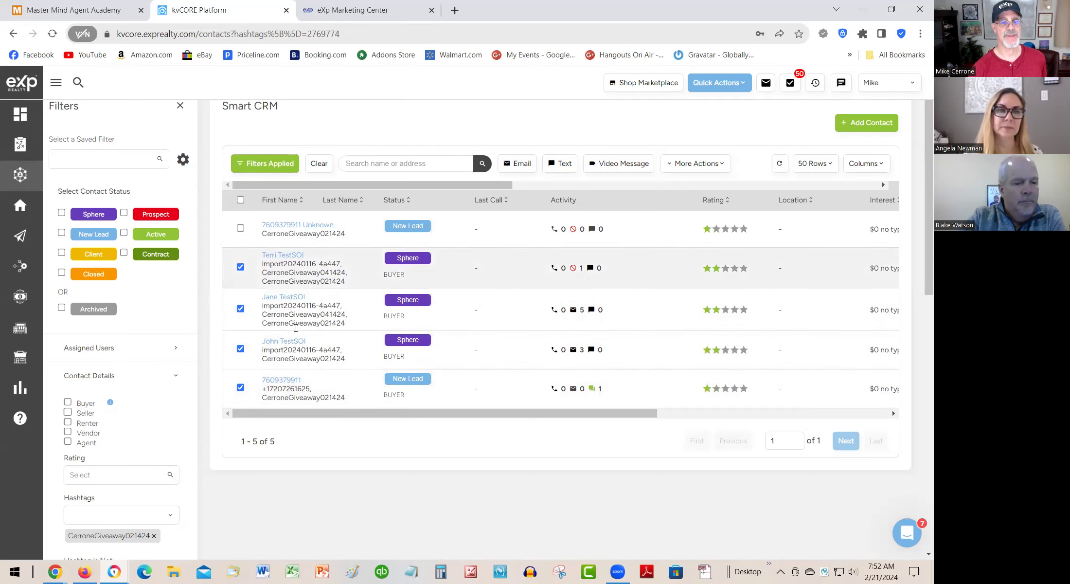
Step: Review the export summary for the four selected contacts and cancel the export
left_click(726, 164)
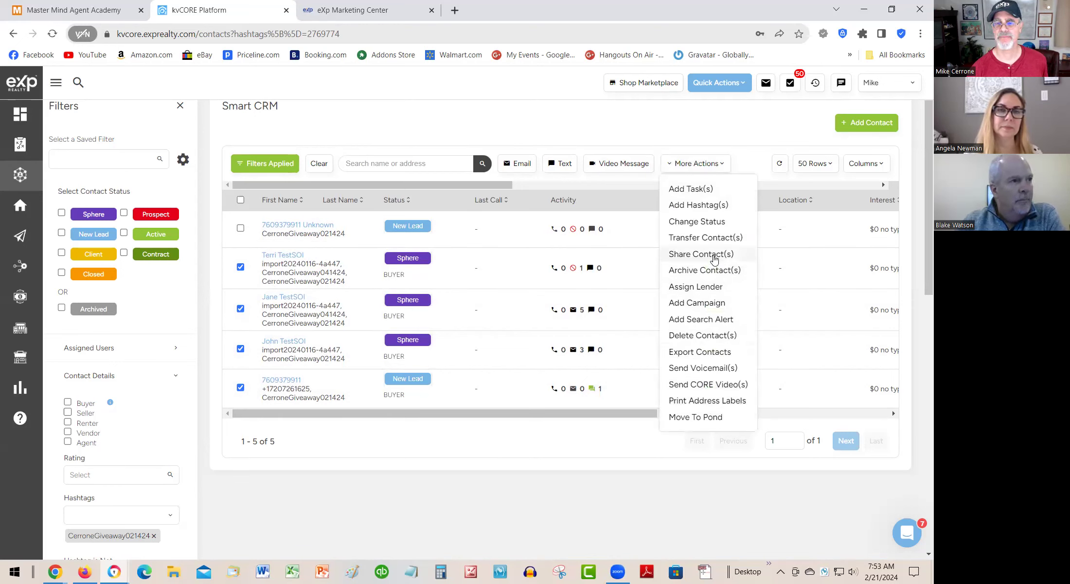
left_click(706, 352)
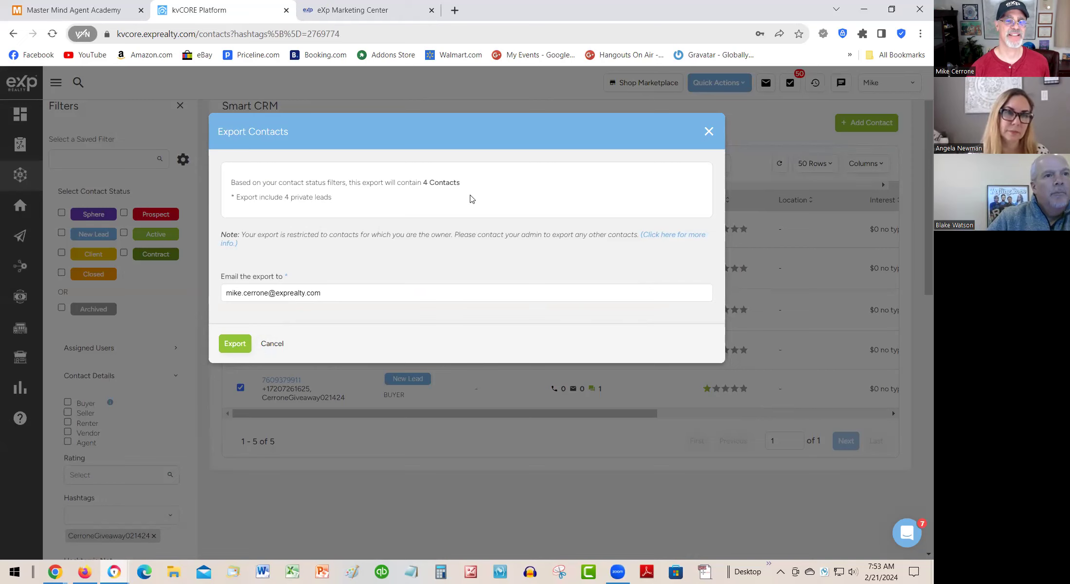
left_click(285, 342)
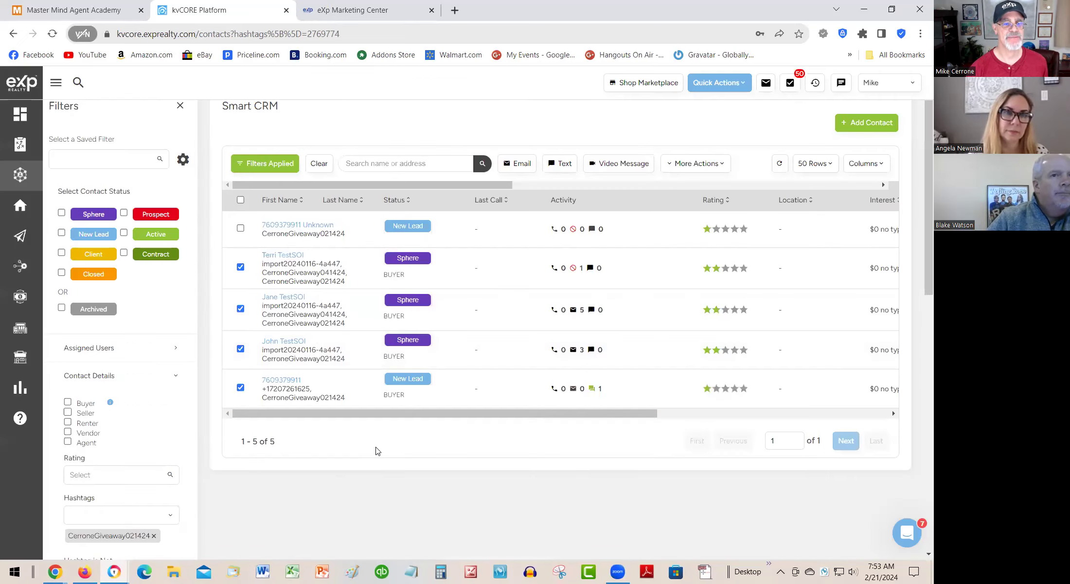
Step: Add the first contact to the selection, review the export summary for the full list, and close it without exporting
left_click(240, 228)
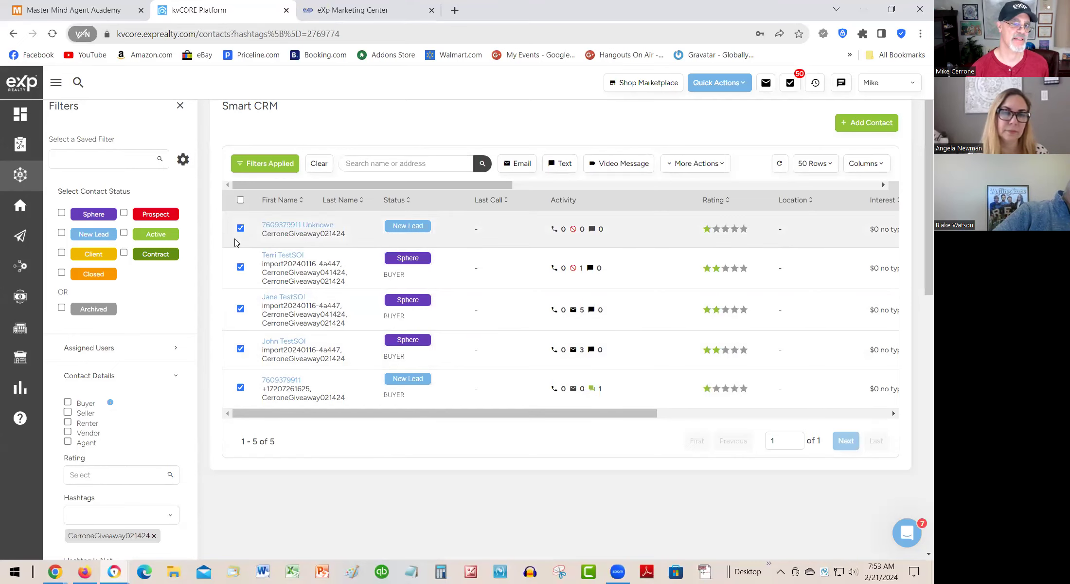
left_click(240, 227)
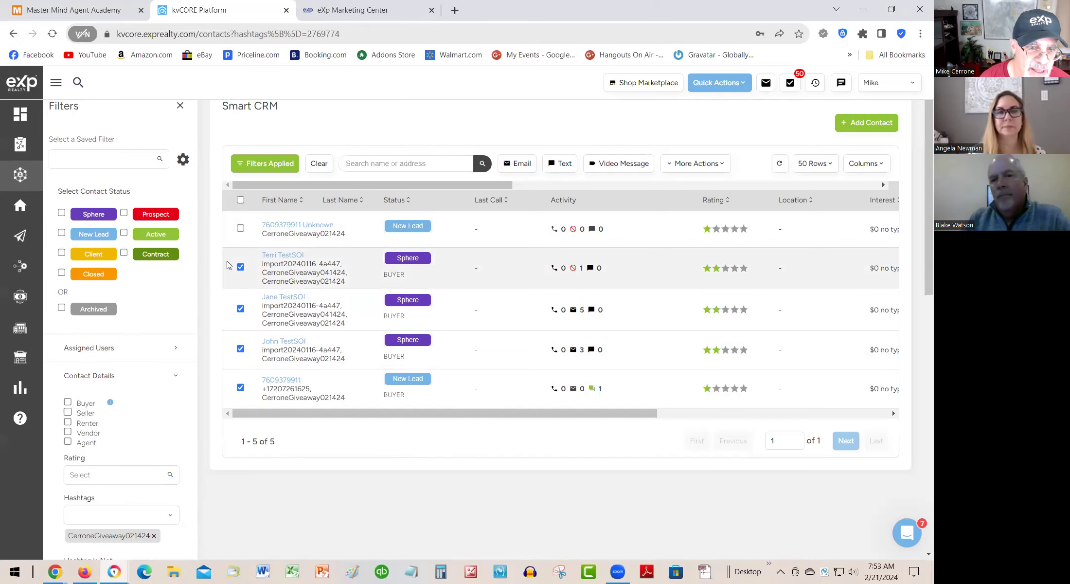
left_click(240, 227)
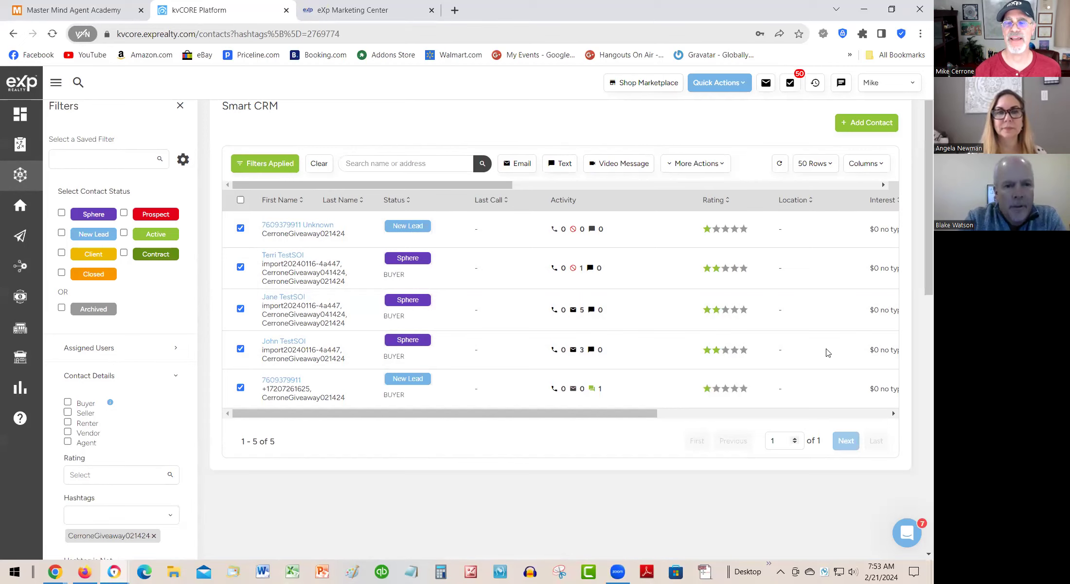
left_click(722, 164)
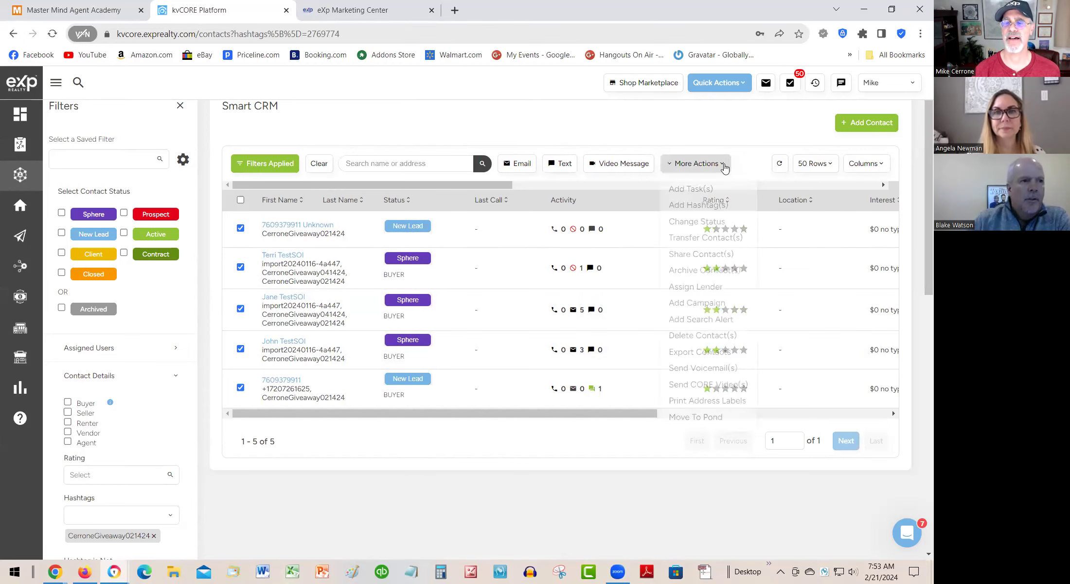
left_click(700, 351)
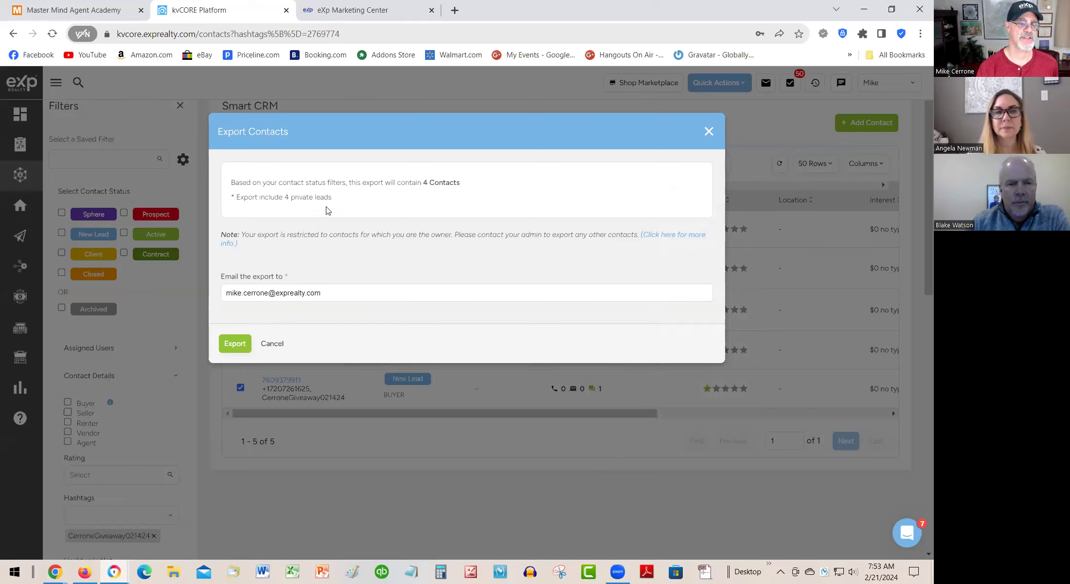
left_click(708, 132)
Step: Check the Owned By column for the filtered contacts and clear the whole selection
left_click_drag(341, 413, 894, 415)
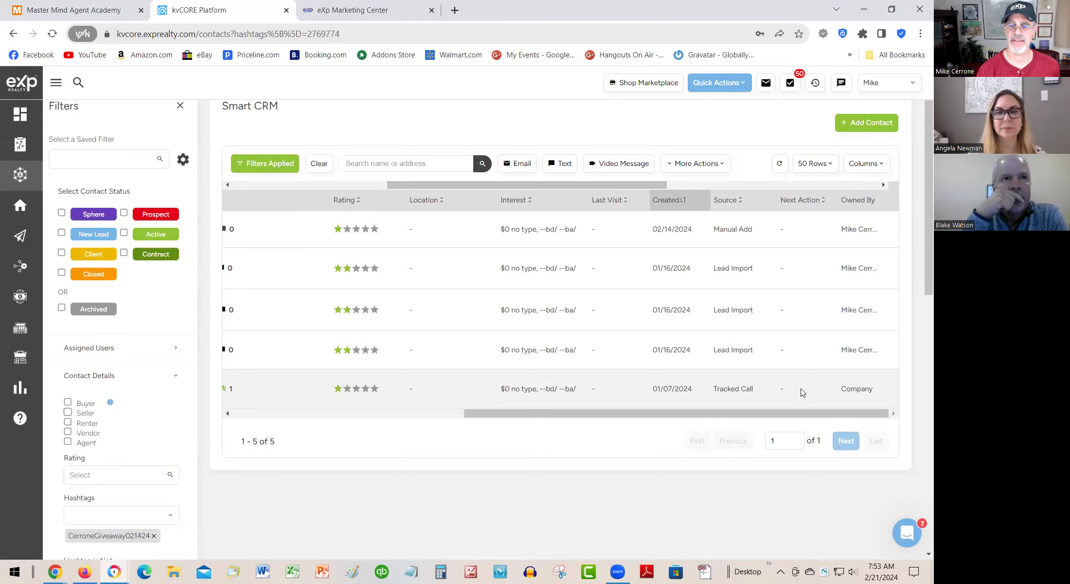
left_click_drag(793, 411, 383, 482)
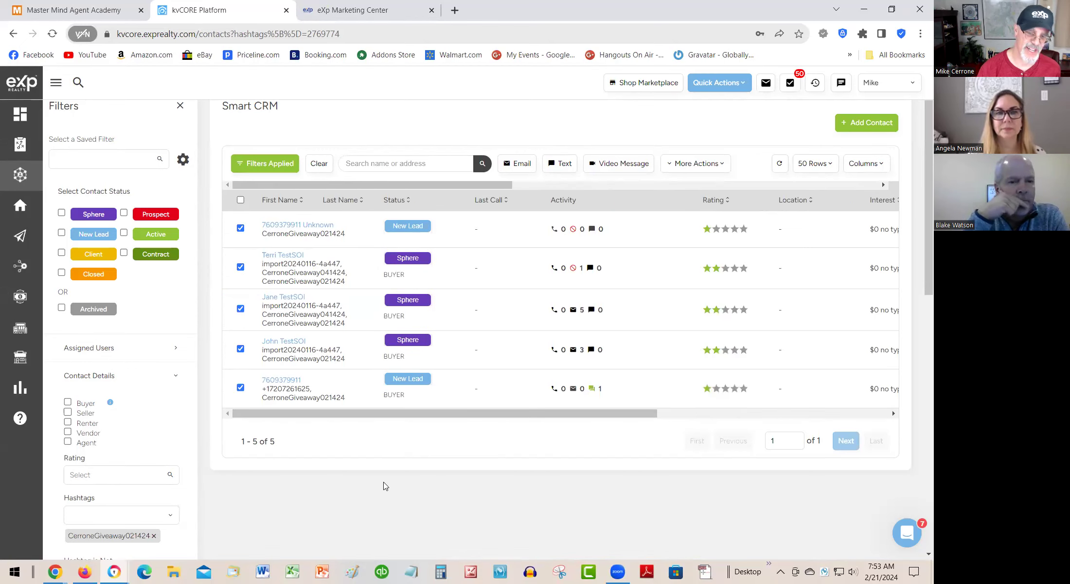
left_click(240, 200)
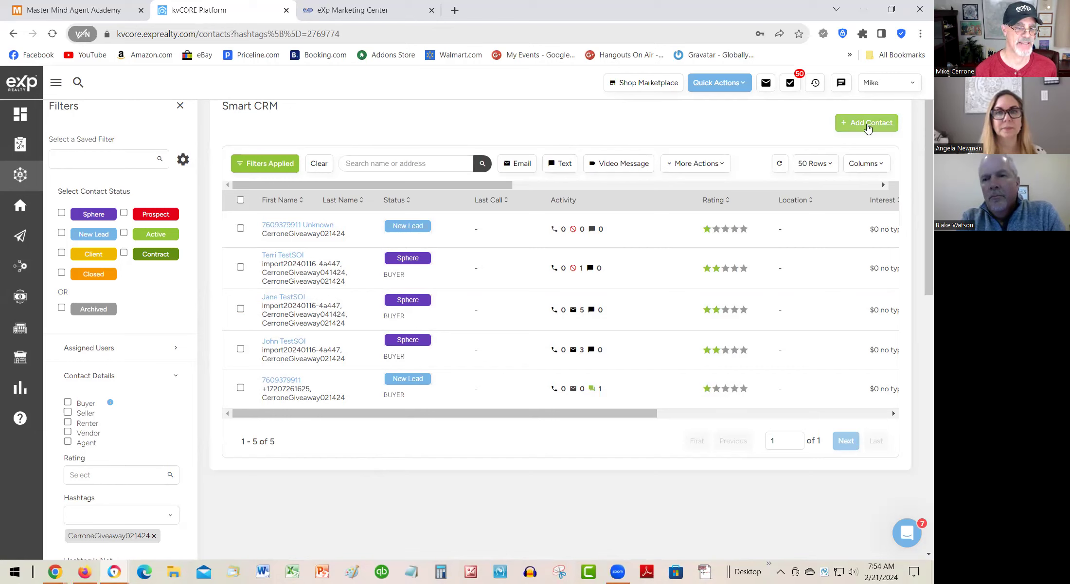
Step: Copy the last contact's phone number from its name, view the blank Add Contact form, and close the form
double_click(292, 380)
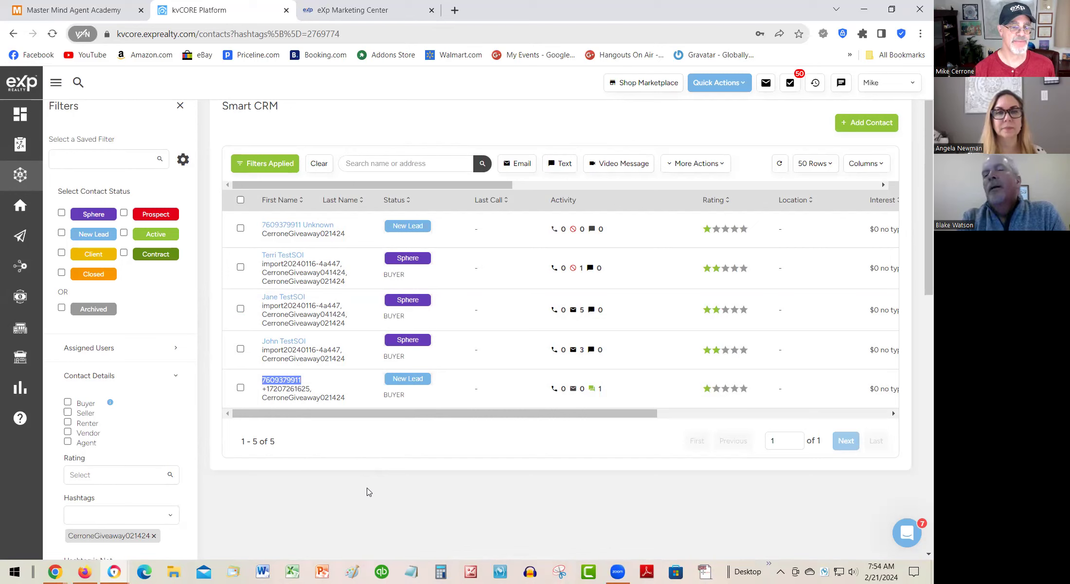
right_click(279, 382)
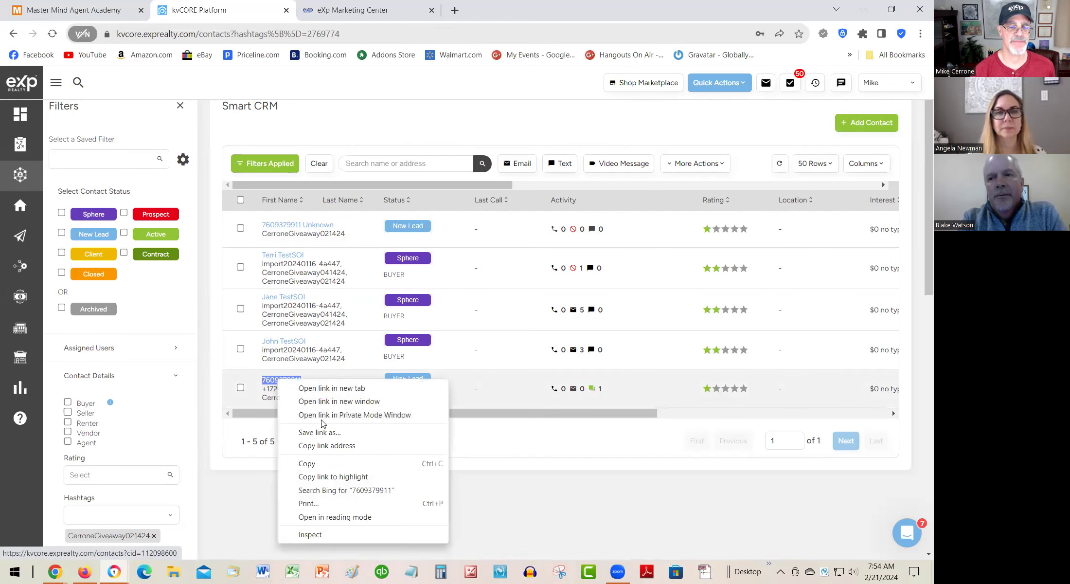
left_click(339, 460)
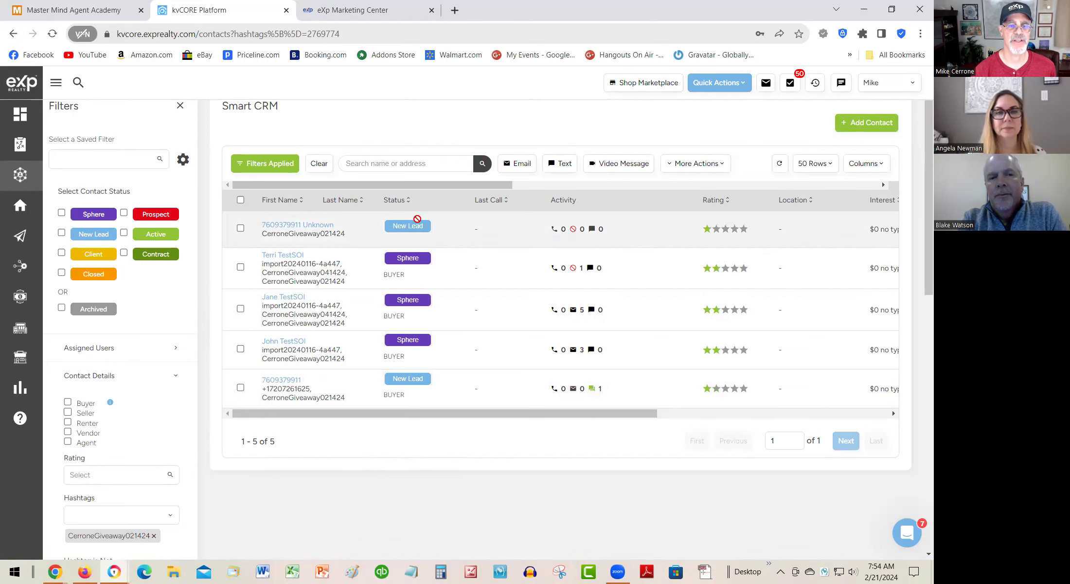
left_click(875, 123)
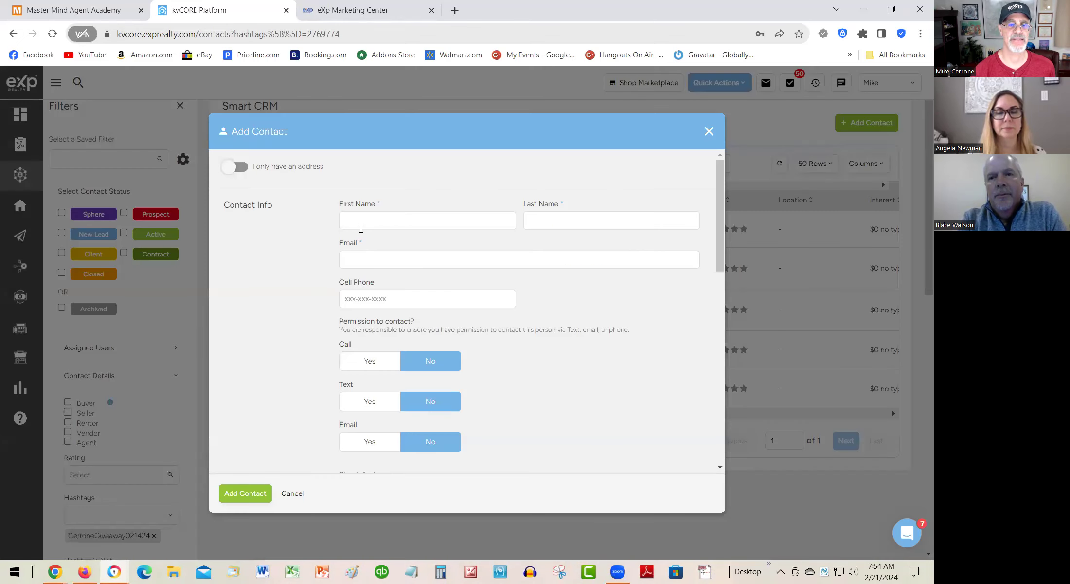
left_click(709, 132)
Step: Open the first contact's record, review its editable name, email and hashtag fields, and close the record without saving
left_click(311, 224)
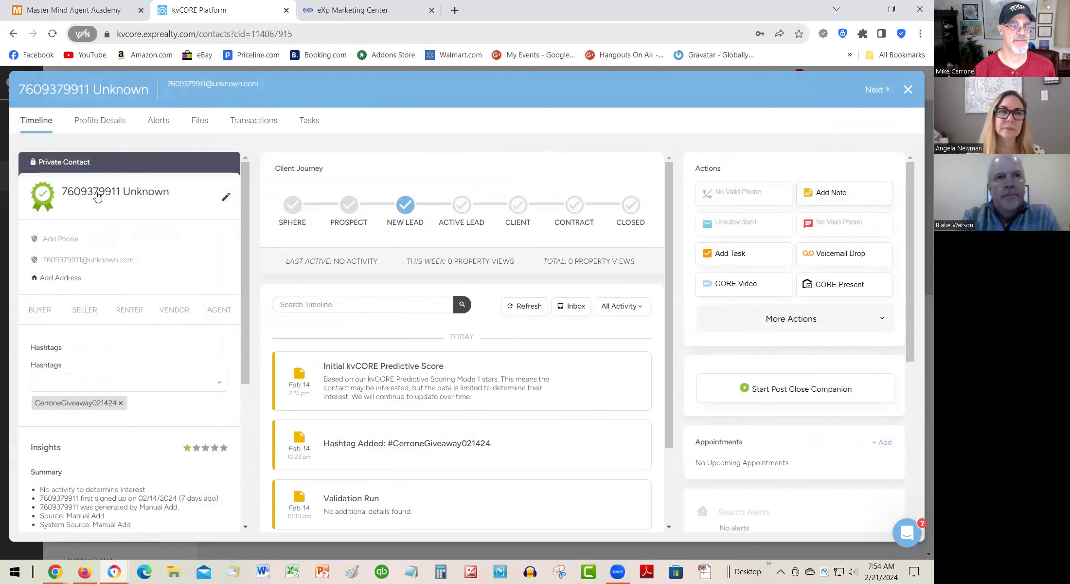
left_click(225, 197)
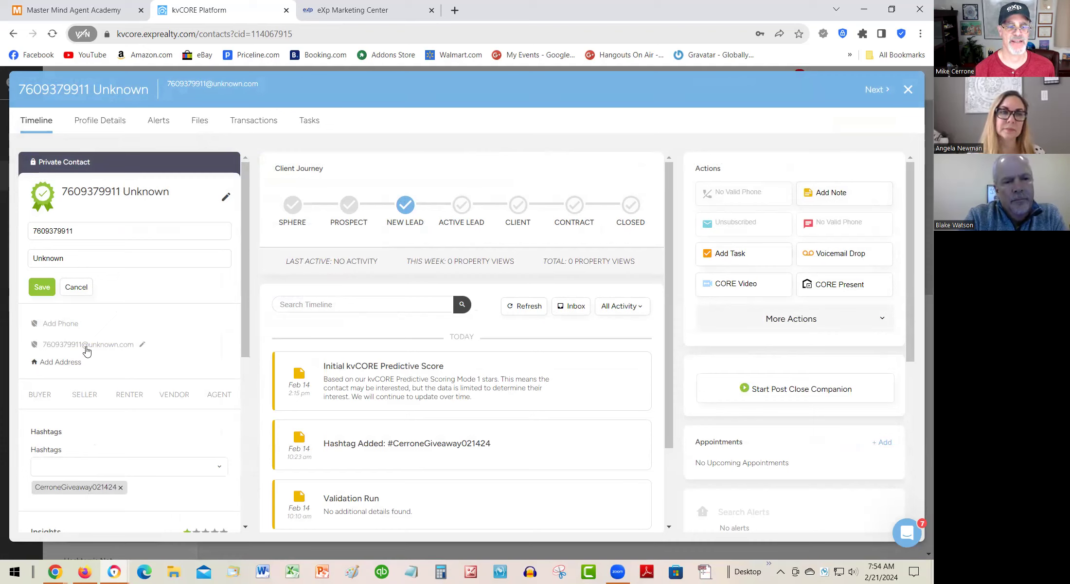
left_click(143, 344)
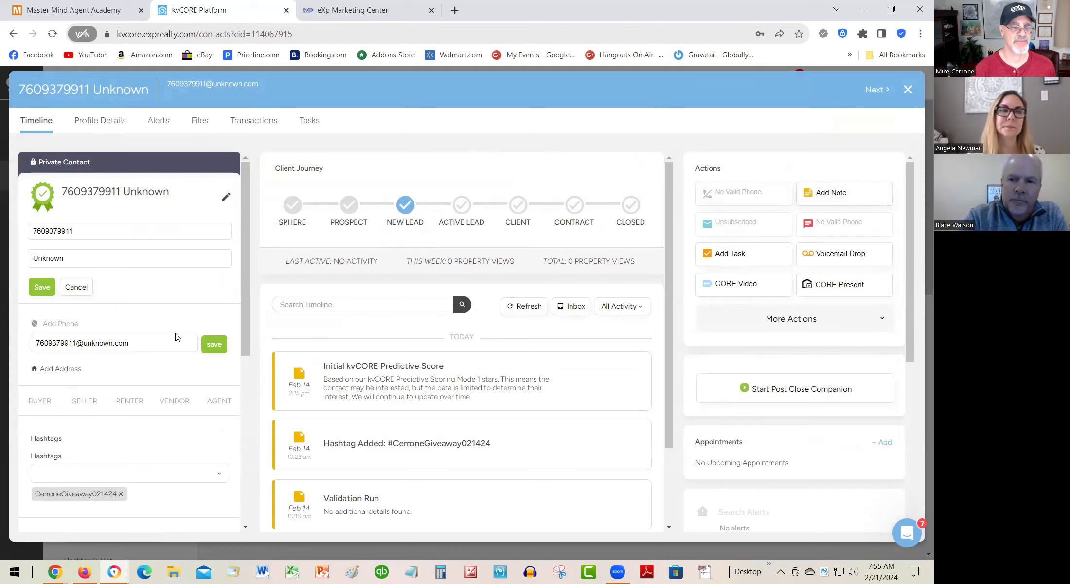
scroll(175, 337, "down", 1)
left_click(53, 411)
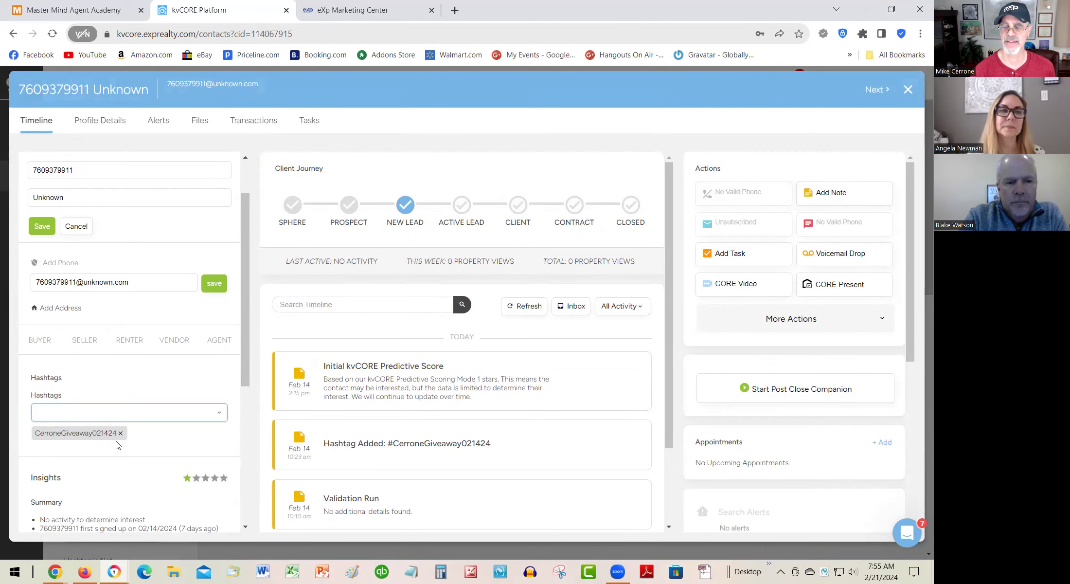
scroll(116, 445, "up", 1)
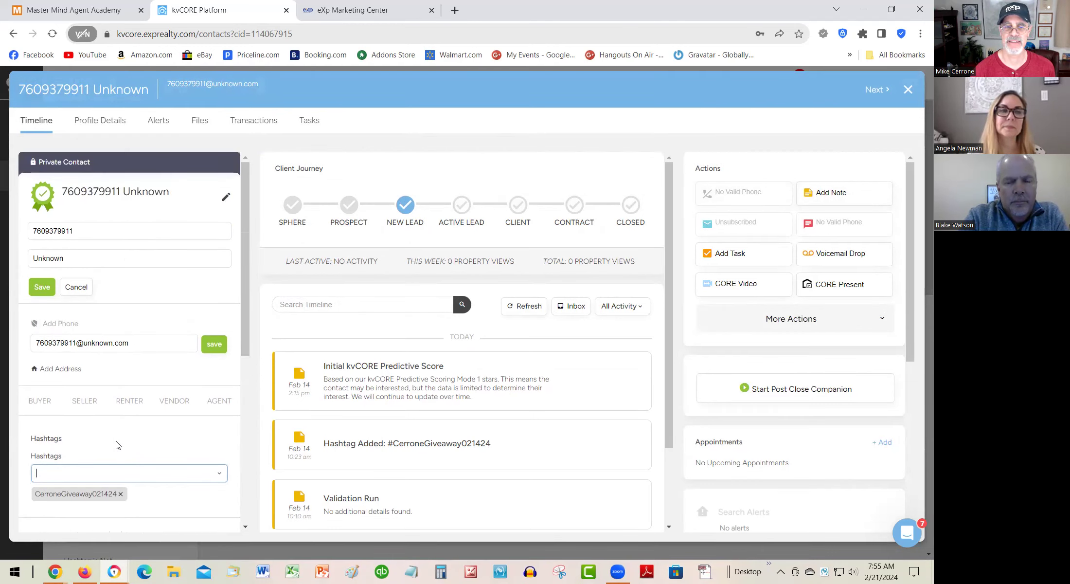
left_click(905, 91)
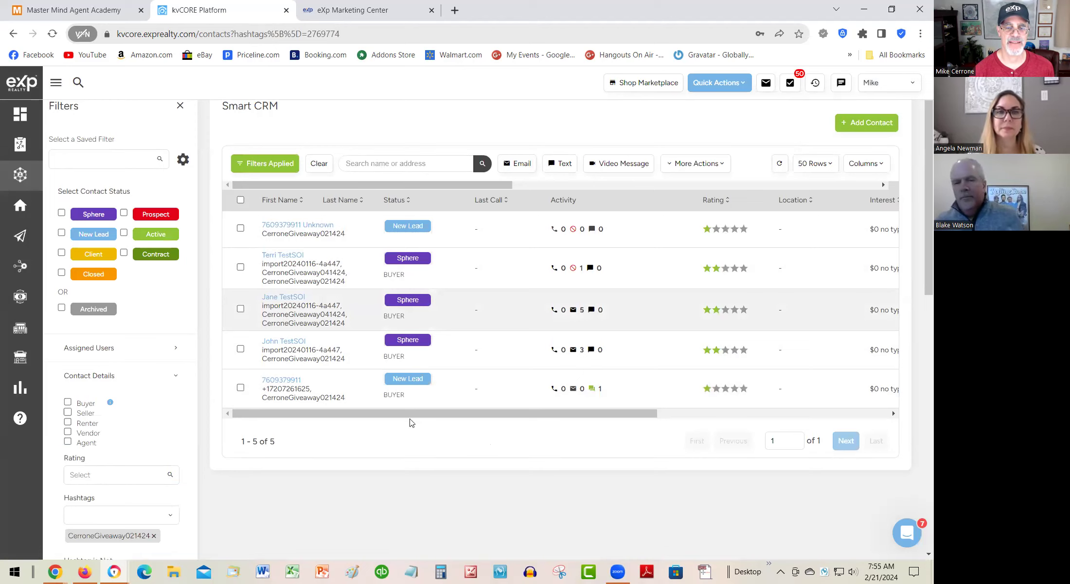
Step: Check the Owned By column and select all five contacts in the filtered list
scroll(408, 421, "right", 8)
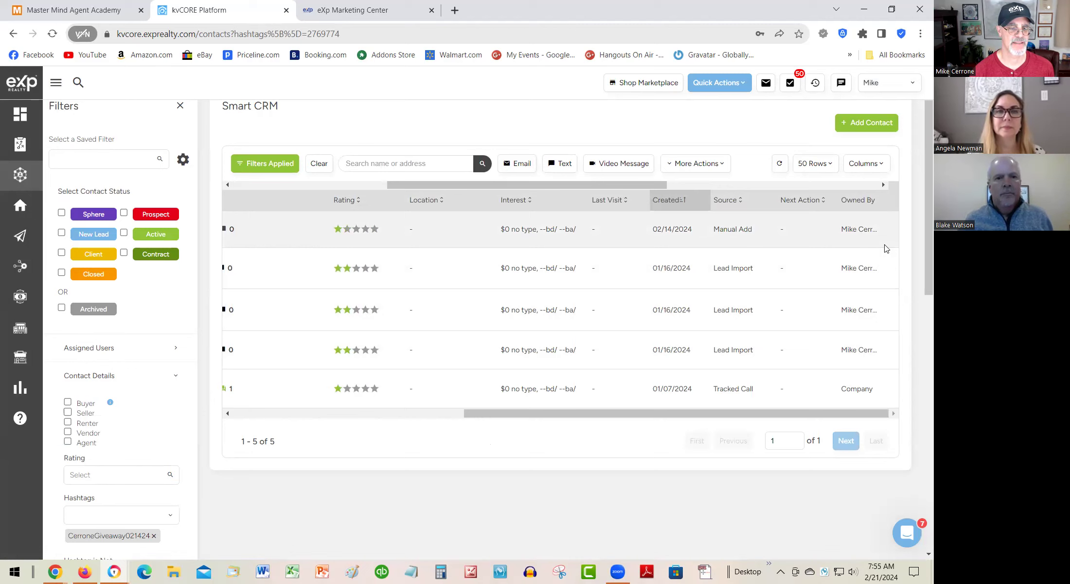
left_click_drag(805, 419, 435, 400)
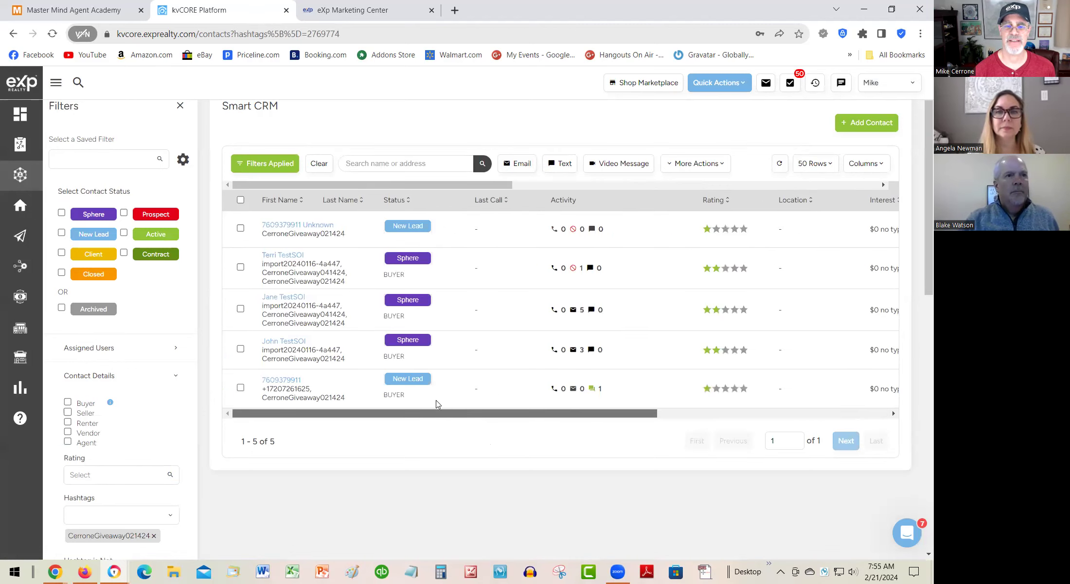
left_click(241, 200)
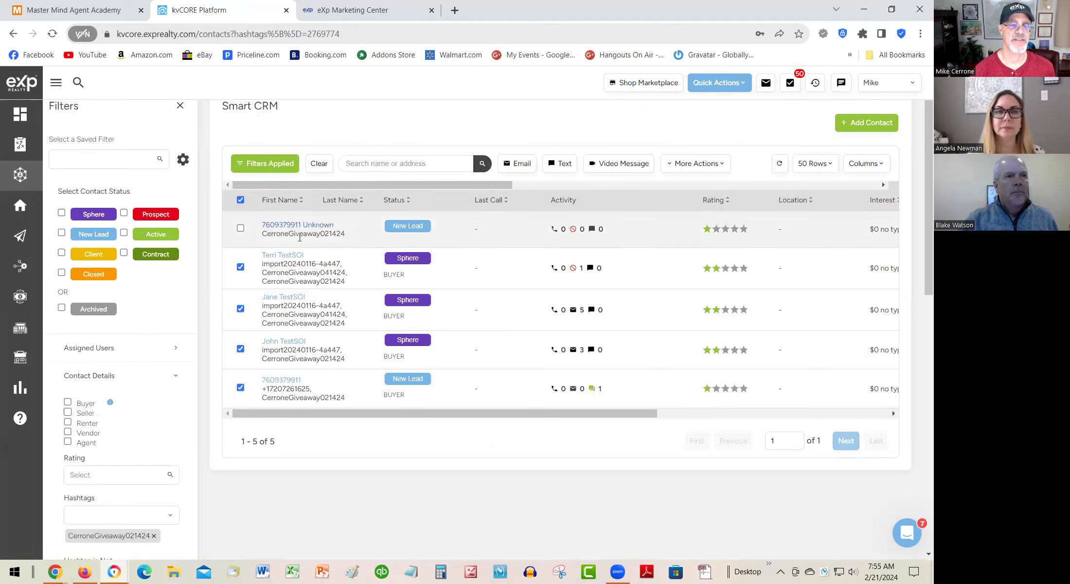
left_click(240, 228)
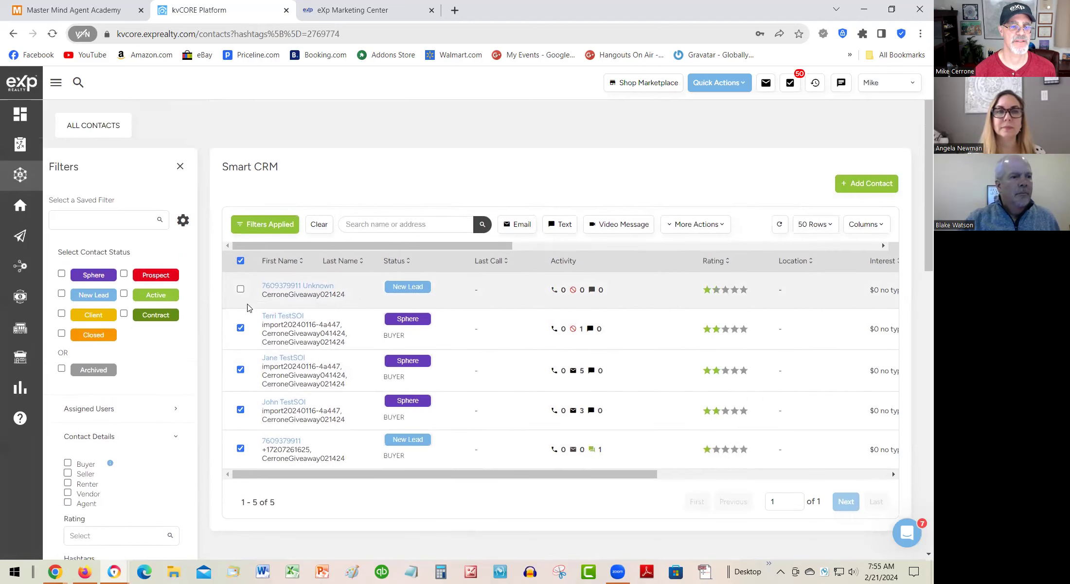
left_click(240, 260)
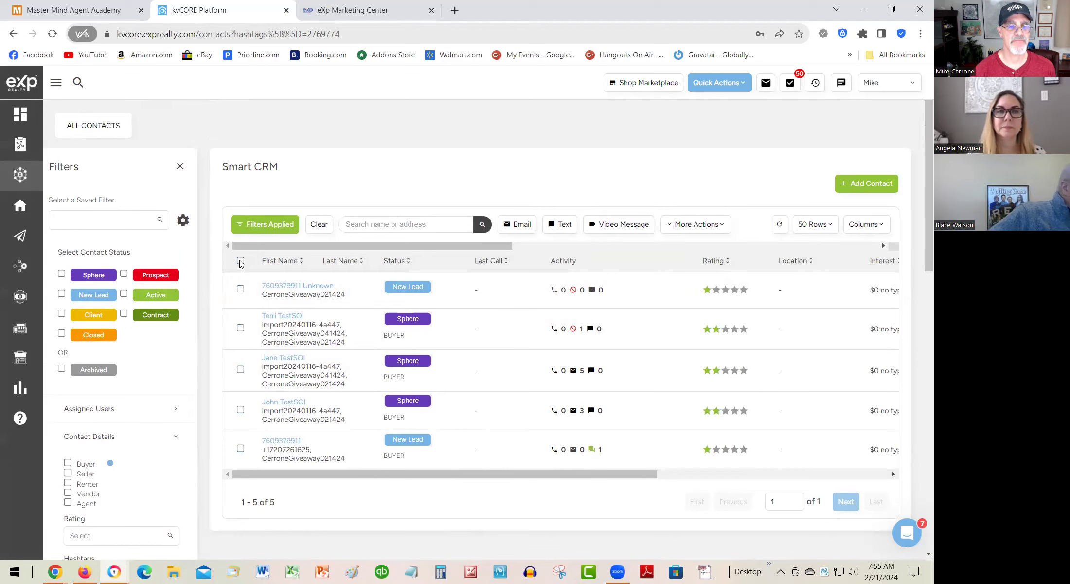
left_click(240, 262)
left_click(241, 288)
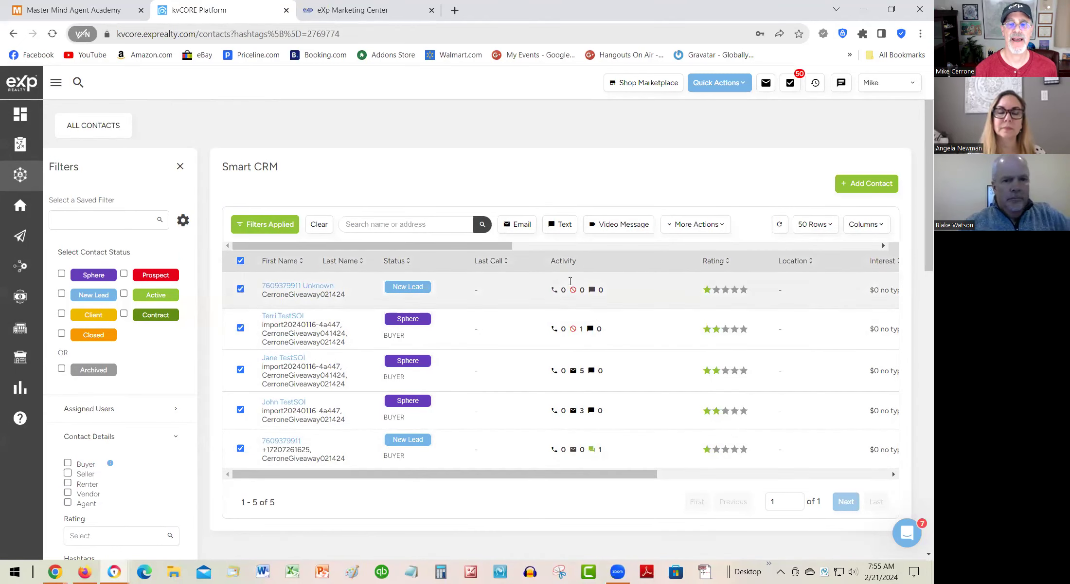
Step: Review the contact count in the export summary for the five selected contacts and close it without exporting
left_click(709, 229)
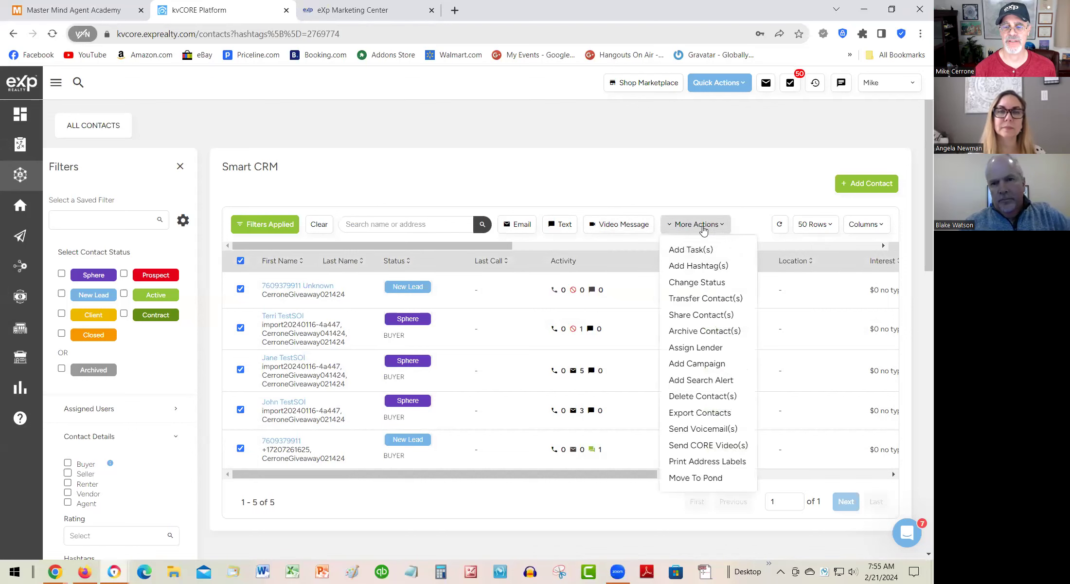
left_click(708, 412)
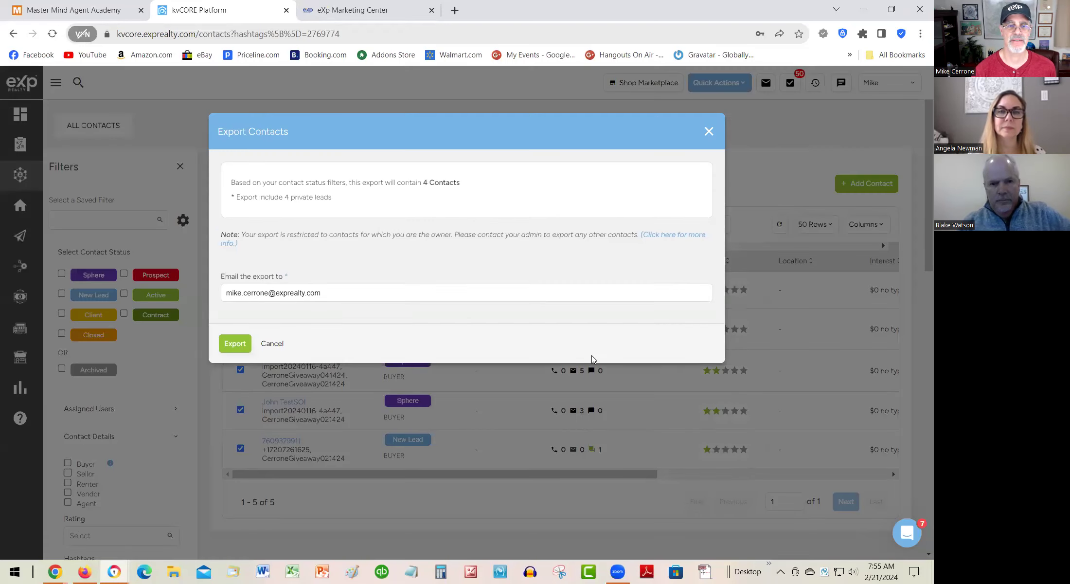
left_click_drag(466, 194, 426, 184)
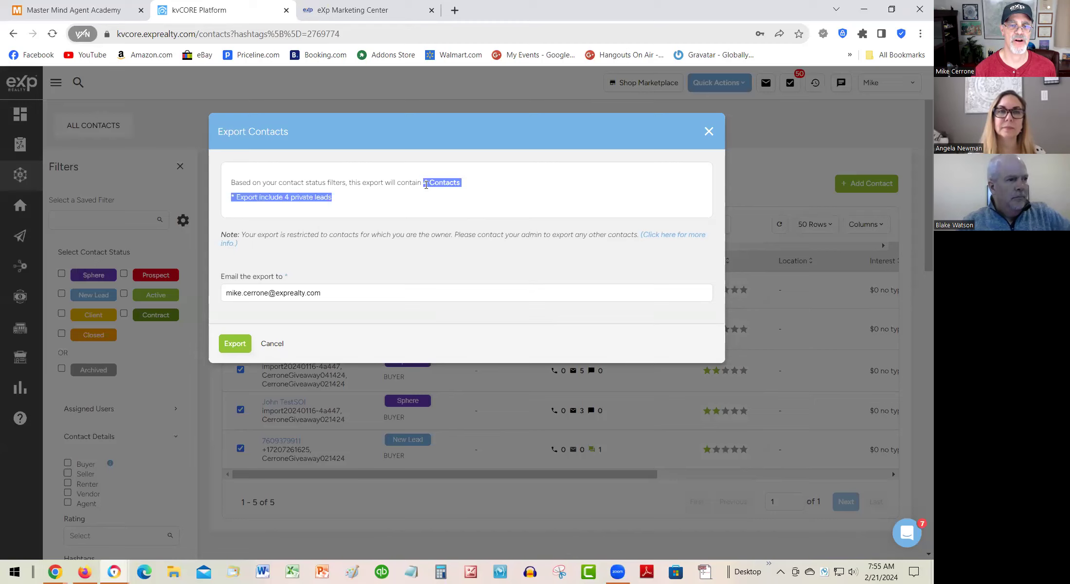
left_click(458, 210)
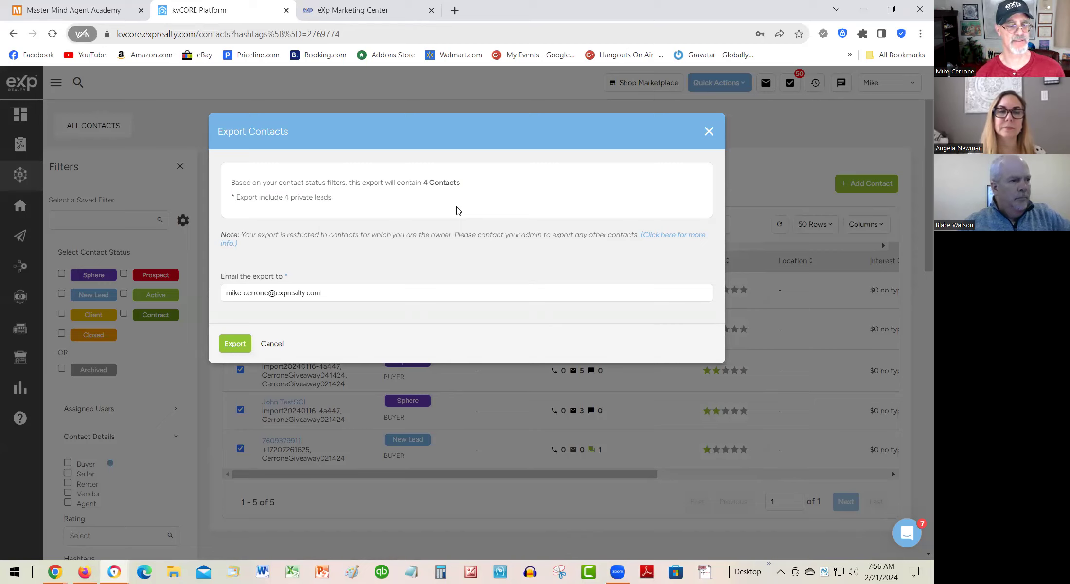
left_click(709, 132)
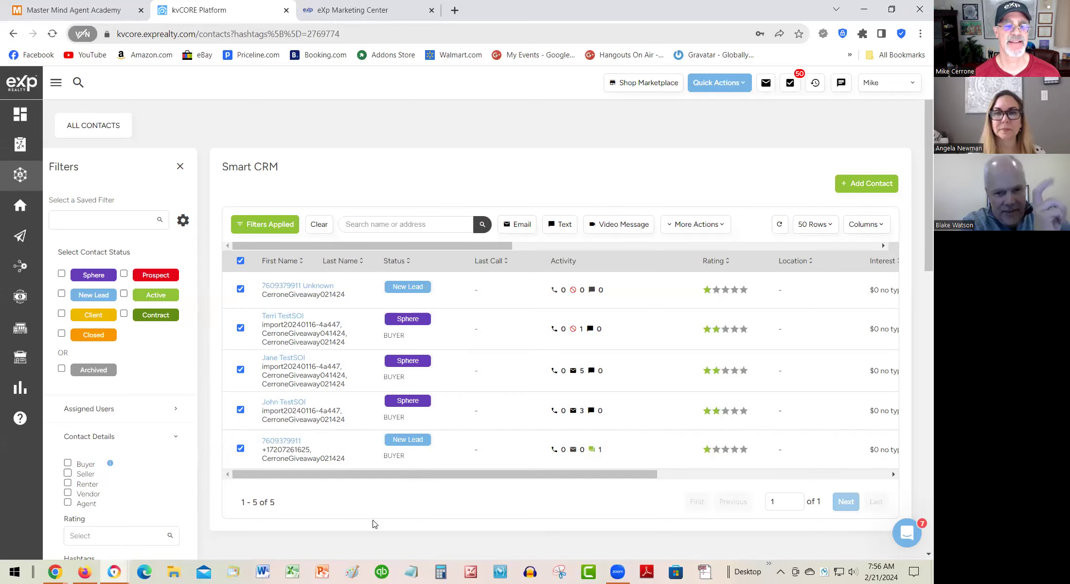
Step: Compare the owners of the selected contacts in the Owned By column and return to the first columns
left_click_drag(456, 472, 918, 414)
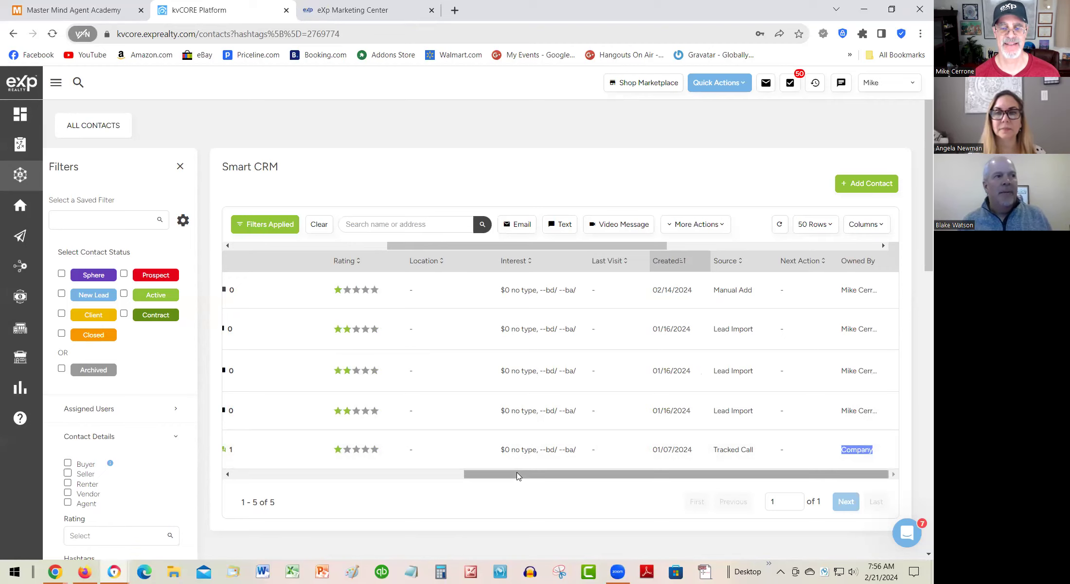
left_click_drag(516, 474, 517, 474)
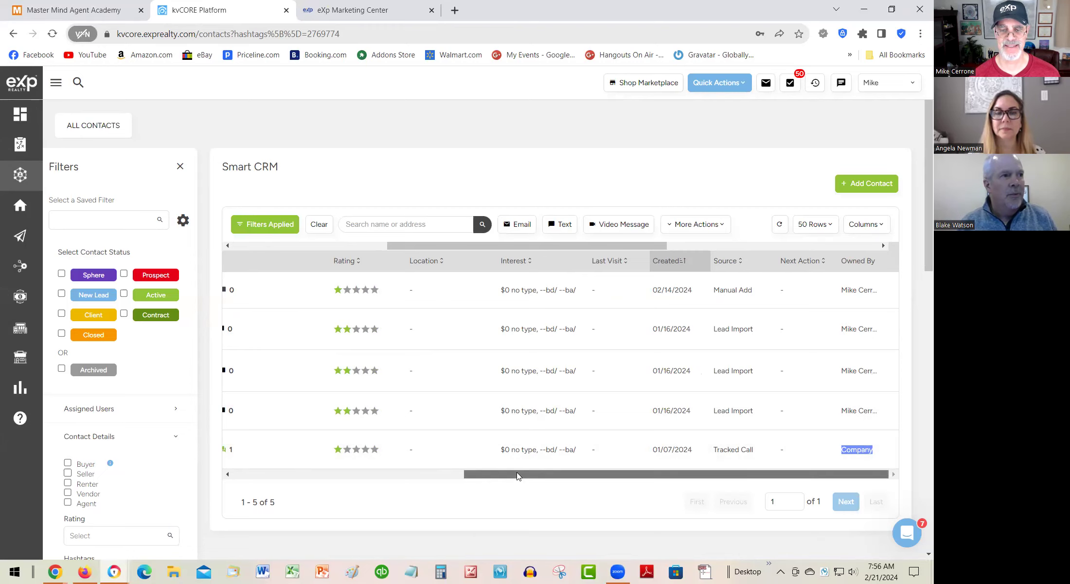
left_click_drag(517, 474, 353, 513)
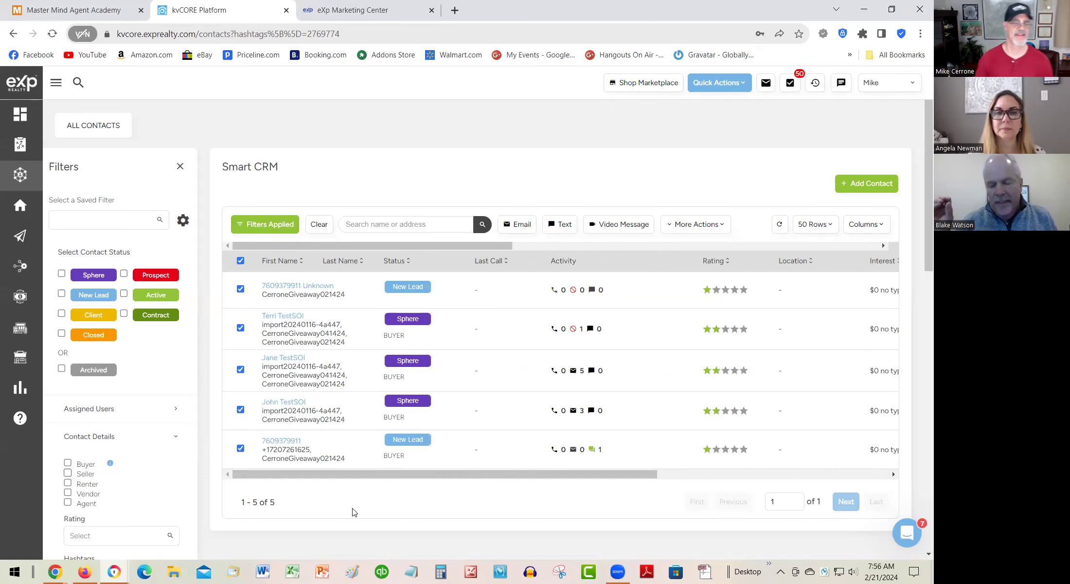
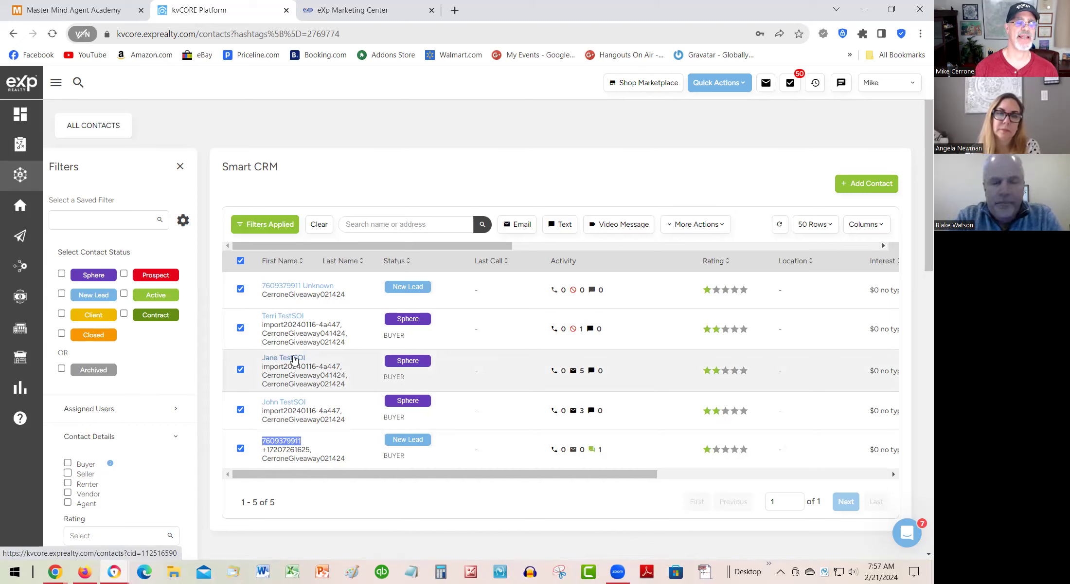
Step: Copy the last contact's phone number, open the third contact's phone number for editing, and close that record without saving
right_click(281, 444)
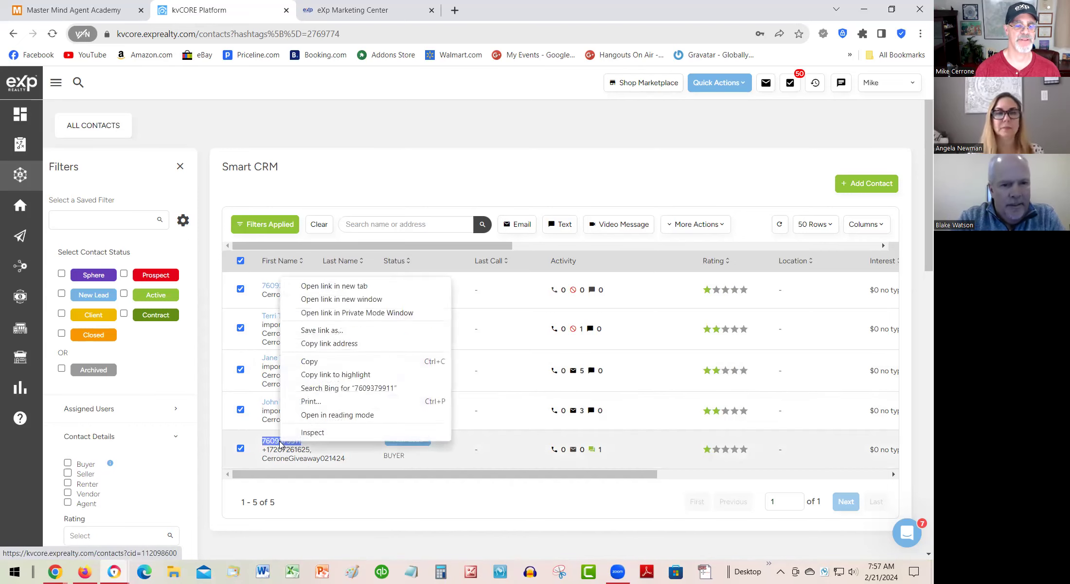
left_click(328, 358)
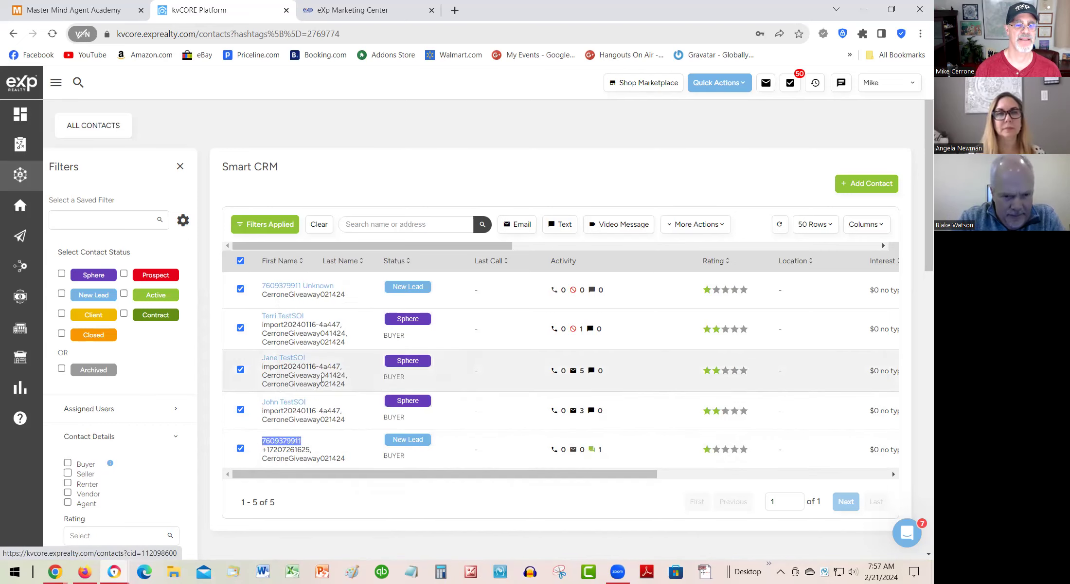
left_click(282, 359)
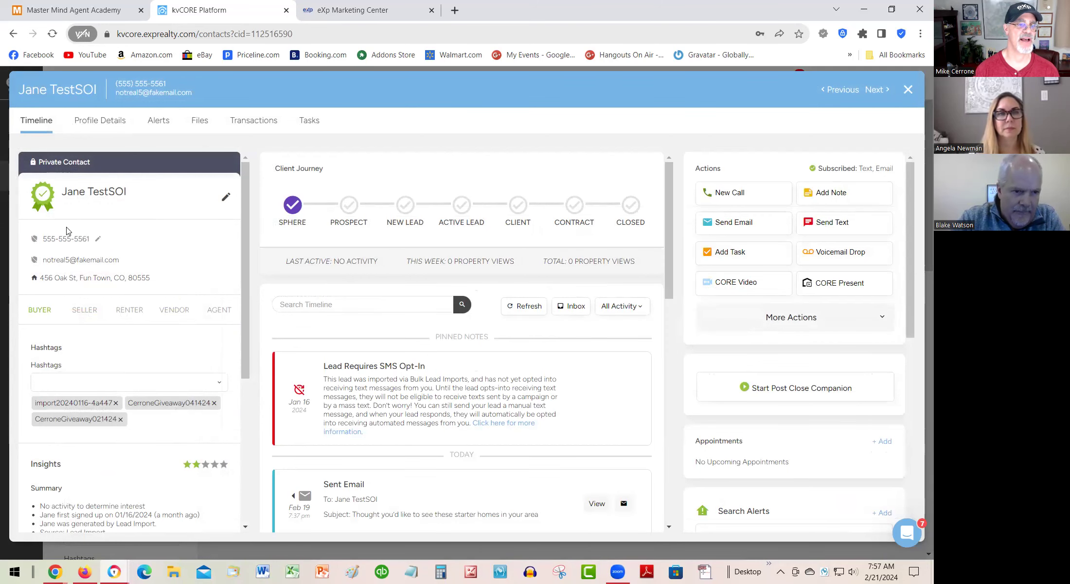
left_click(98, 238)
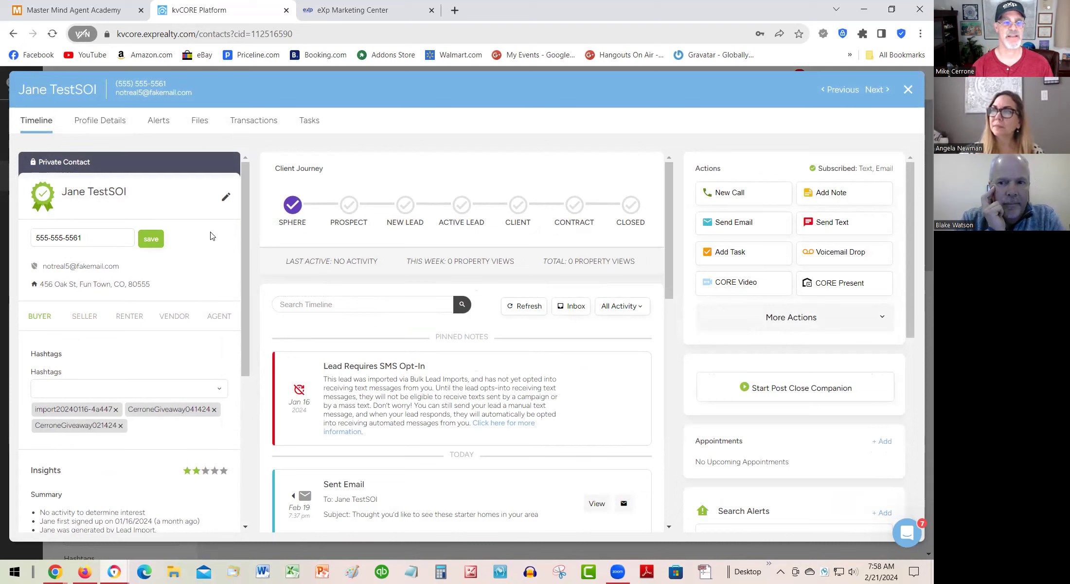
left_click_drag(92, 238, 28, 253)
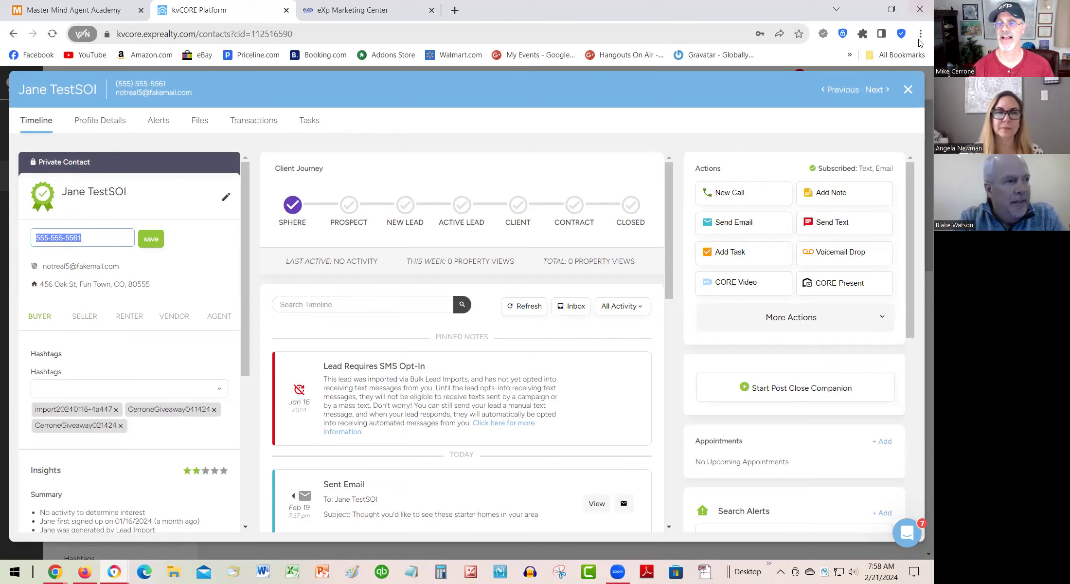
left_click(907, 92)
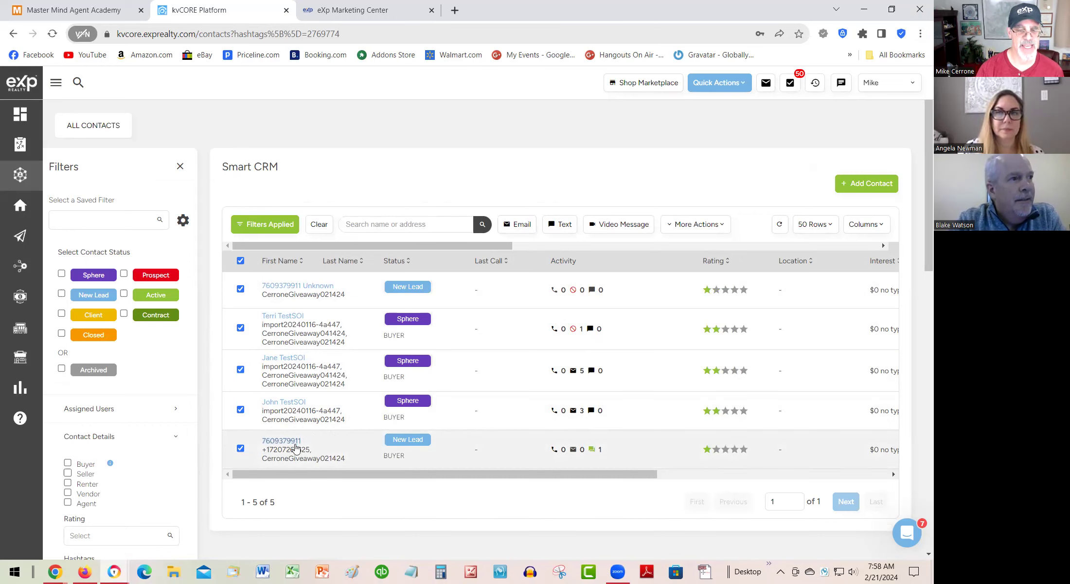
Step: Review the third contact's record again and compare the phone-number names of the last and first contacts in the filtered list
left_click_drag(310, 441, 261, 440)
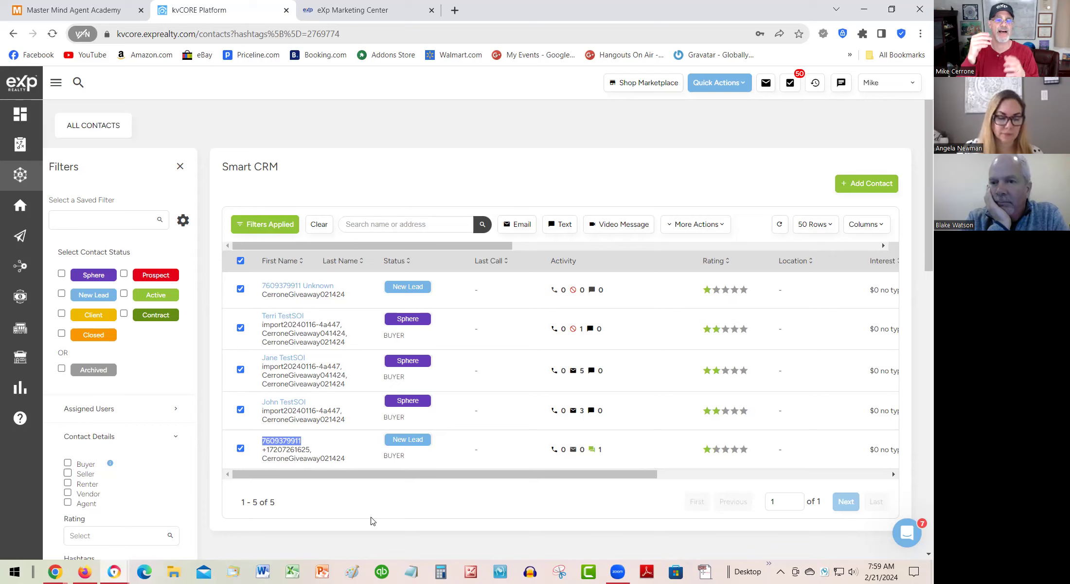
left_click(281, 369)
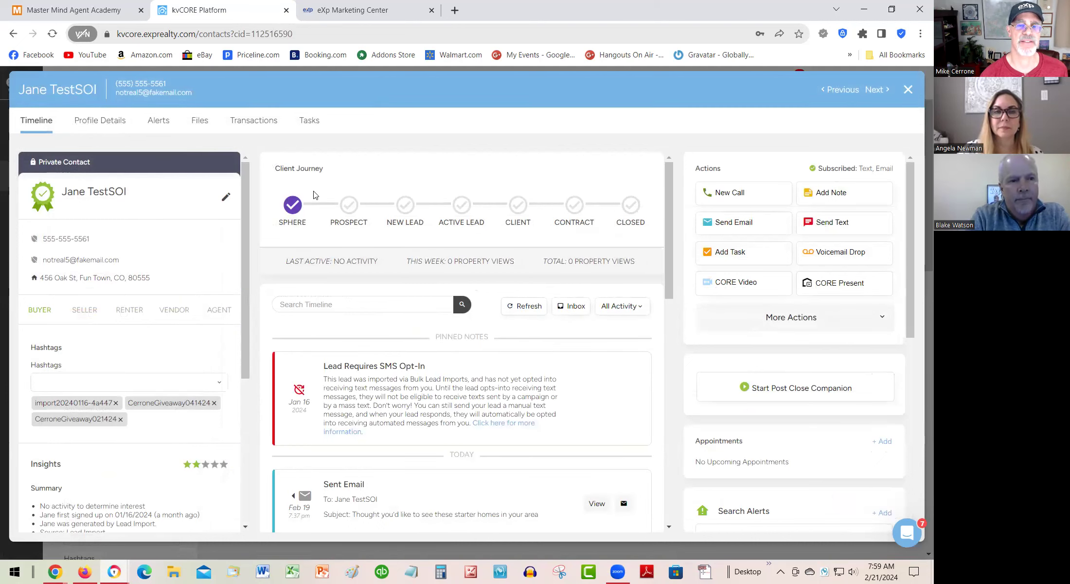
left_click(909, 90)
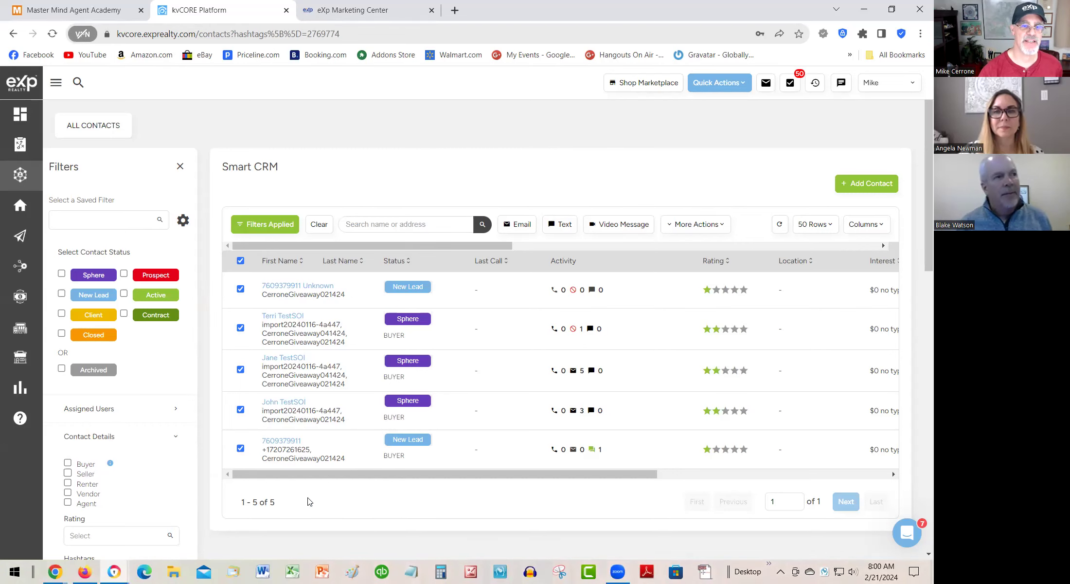
left_click_drag(339, 291, 258, 289)
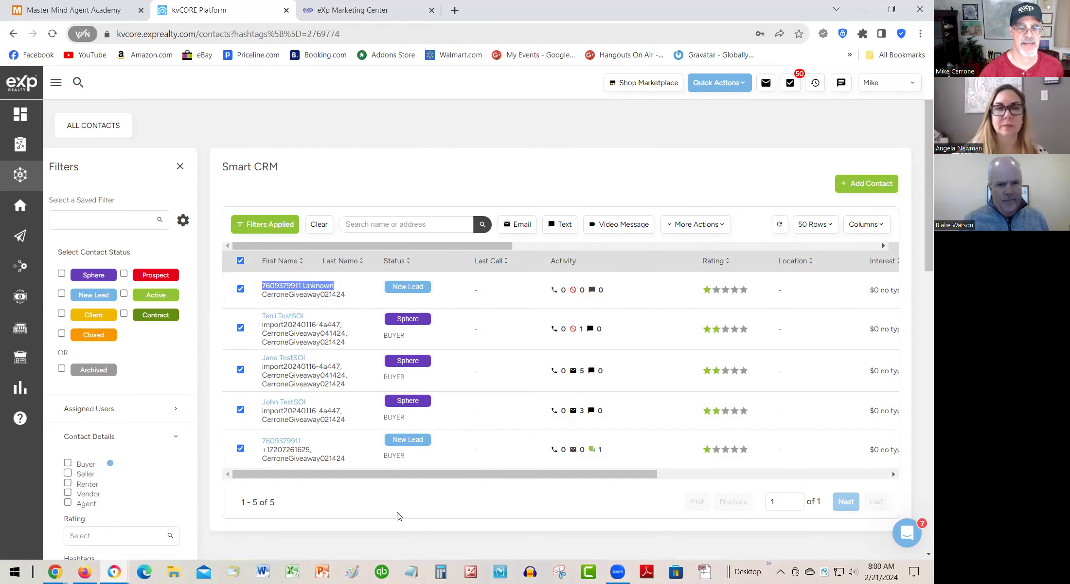